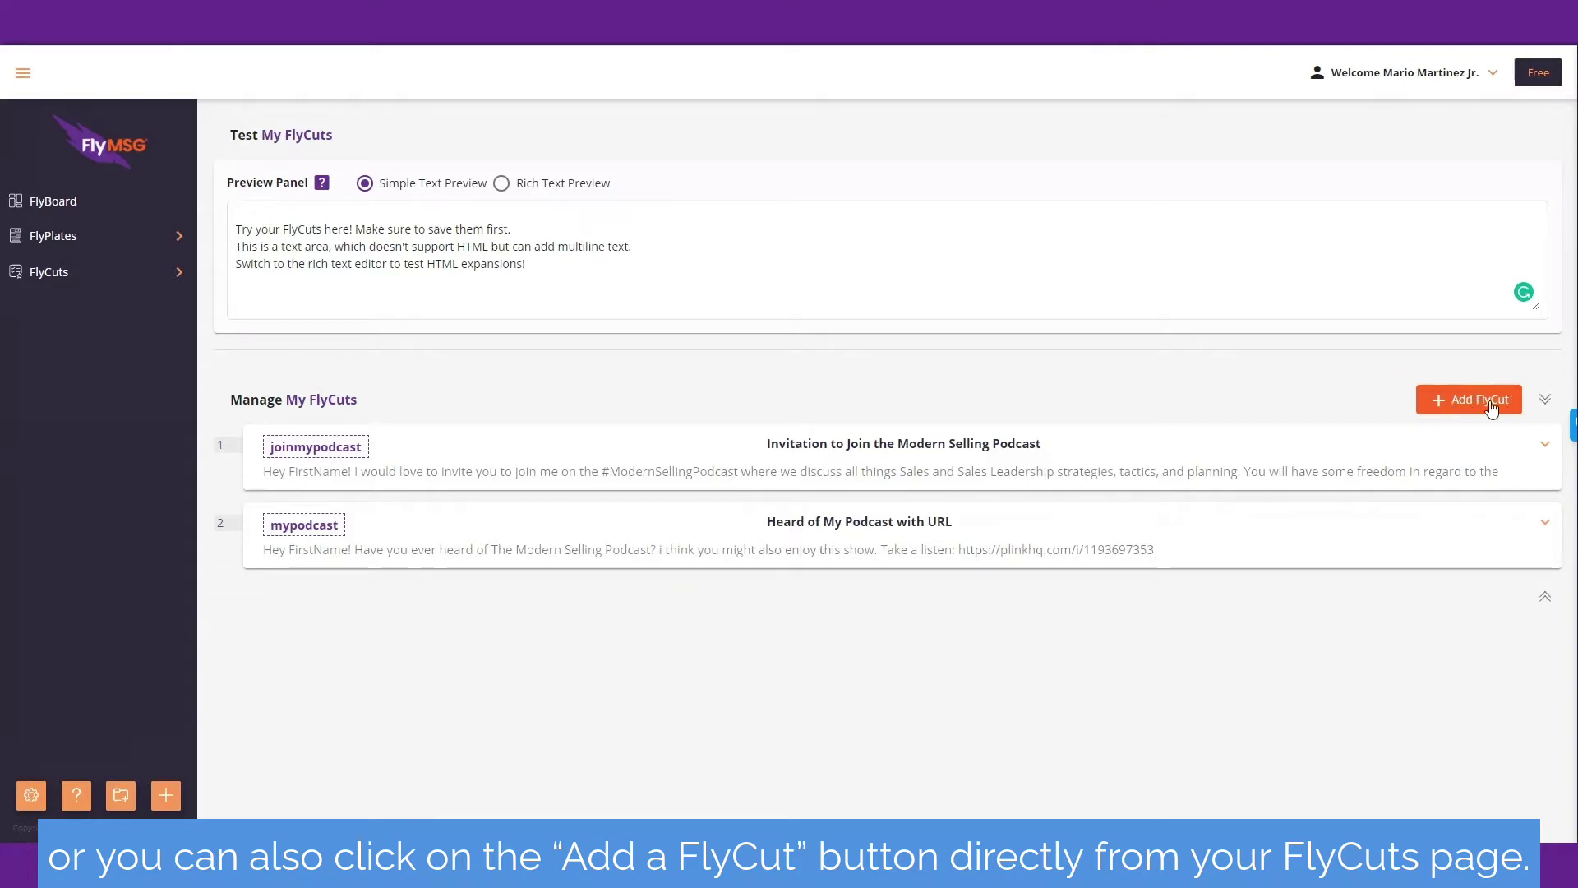
Return to the FlyBoard dashboard from the left sidebar.
click(63, 212)
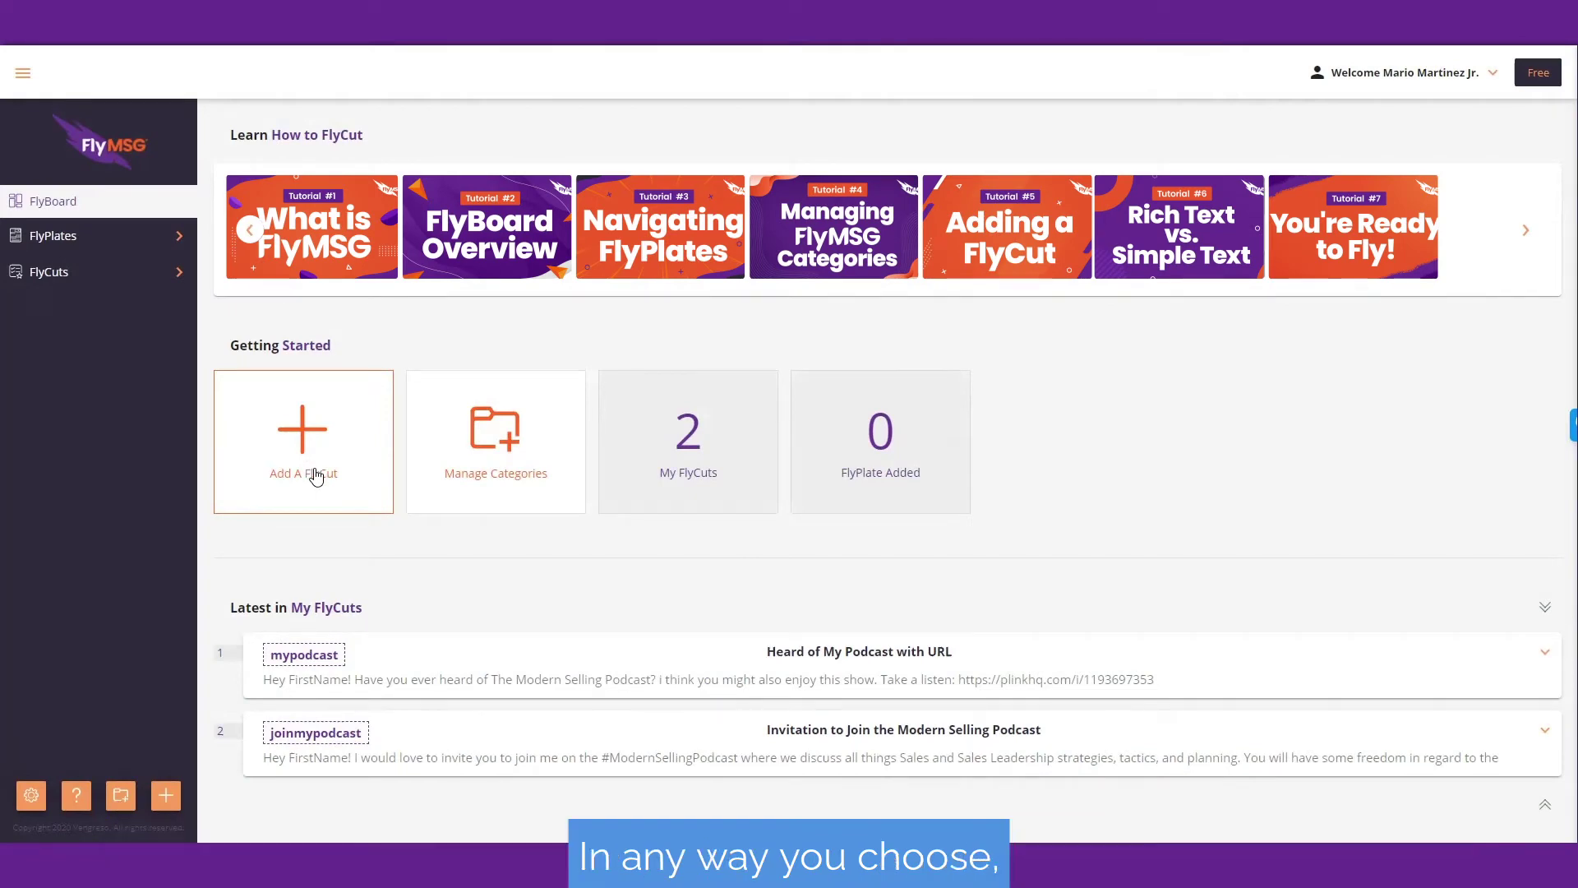
Start a new FlyCut and open its Category list of General, Podcast and Sales Messages.
click(165, 796)
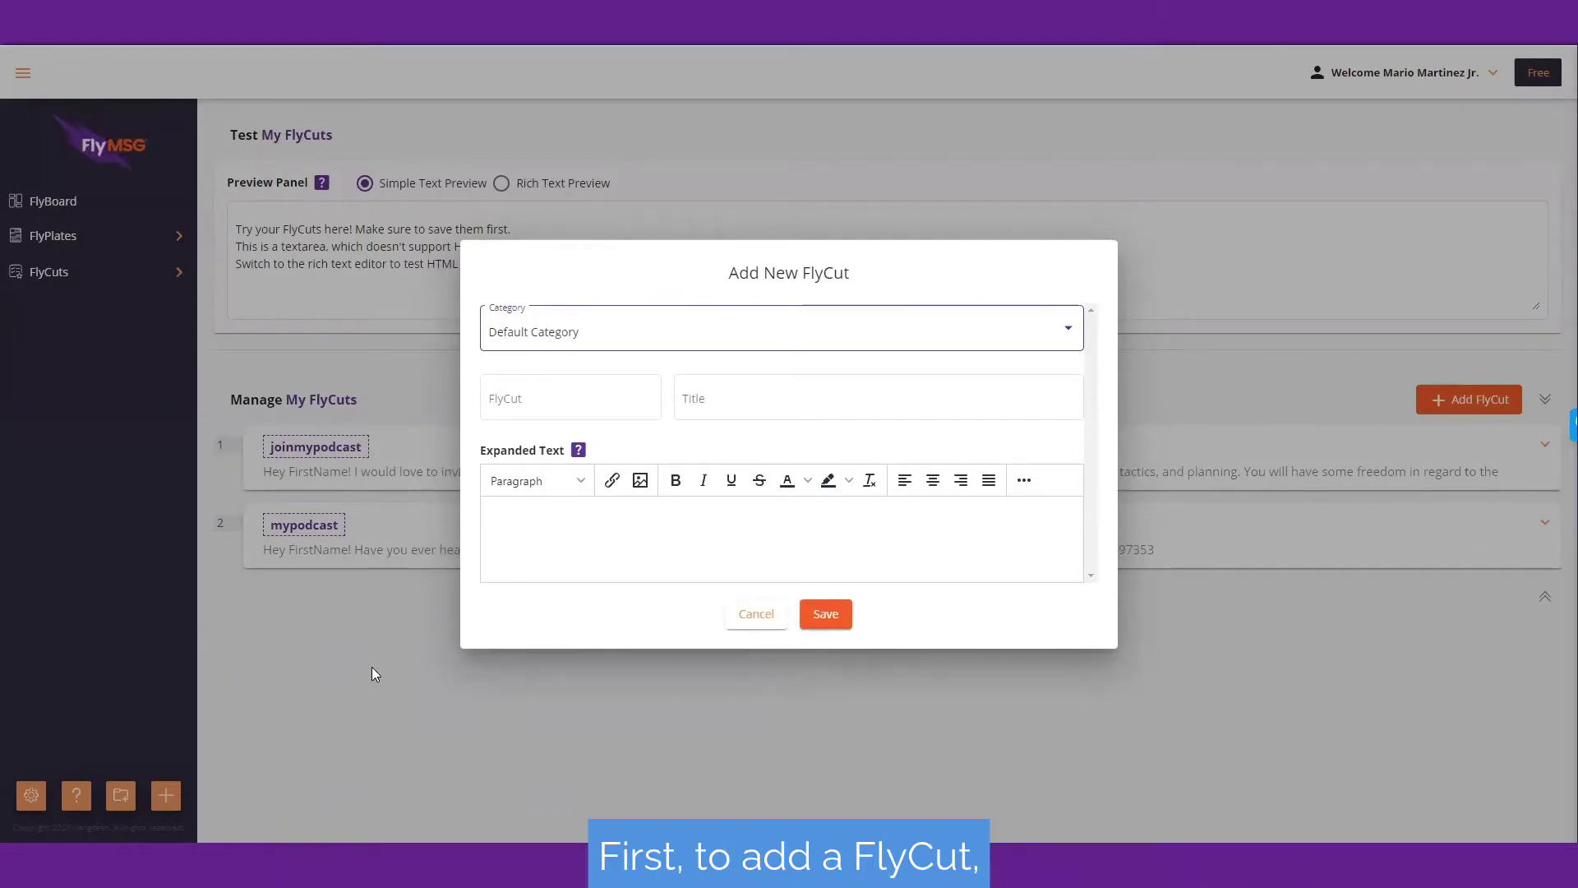
click(1003, 337)
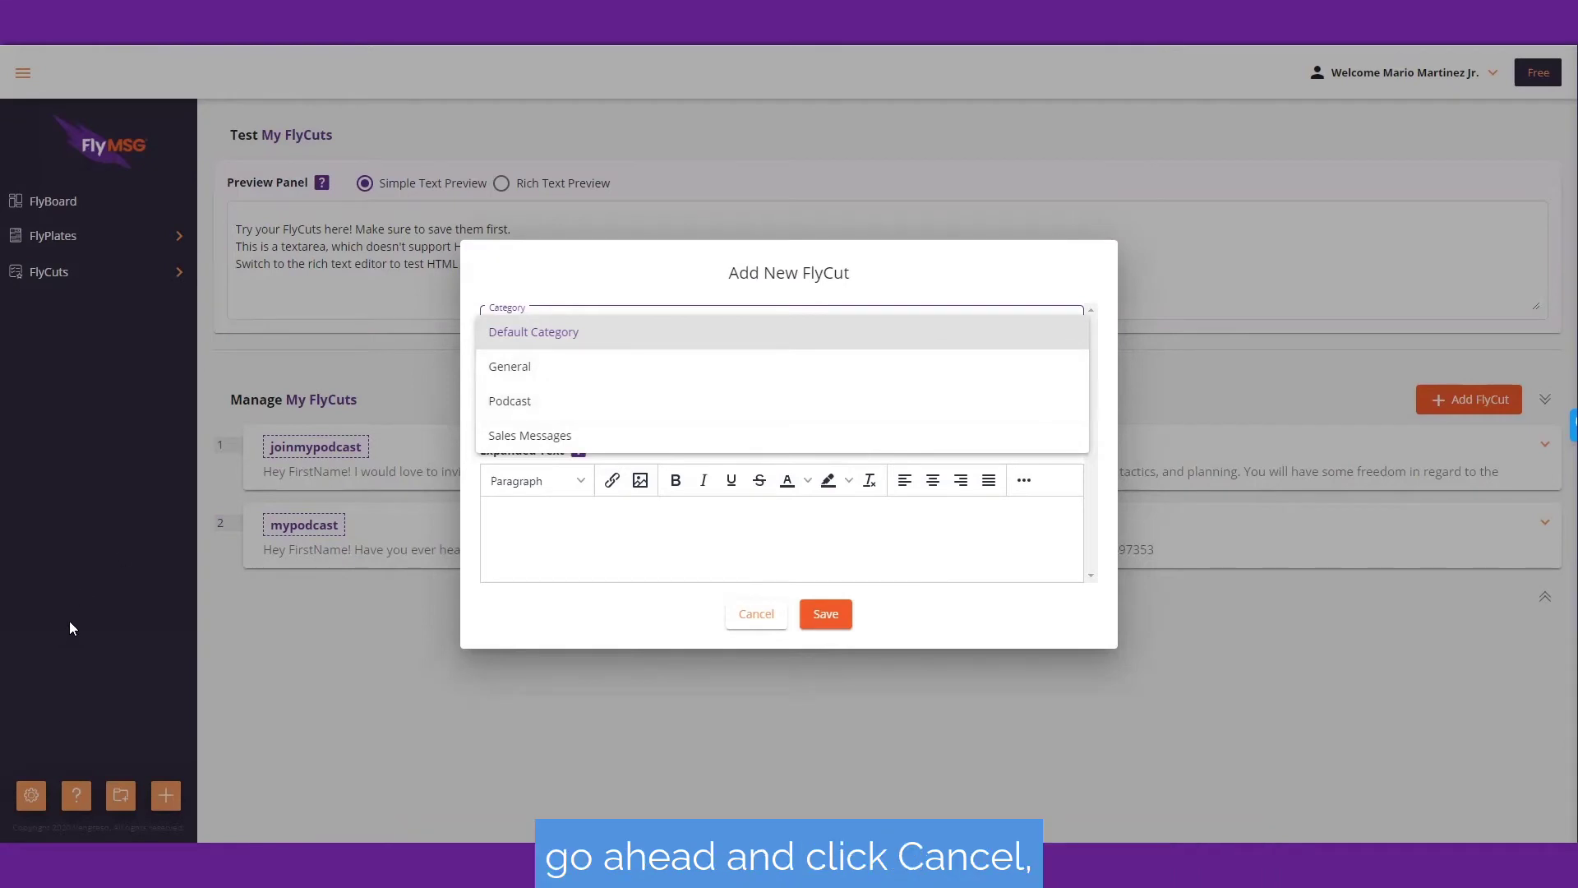
click(757, 622)
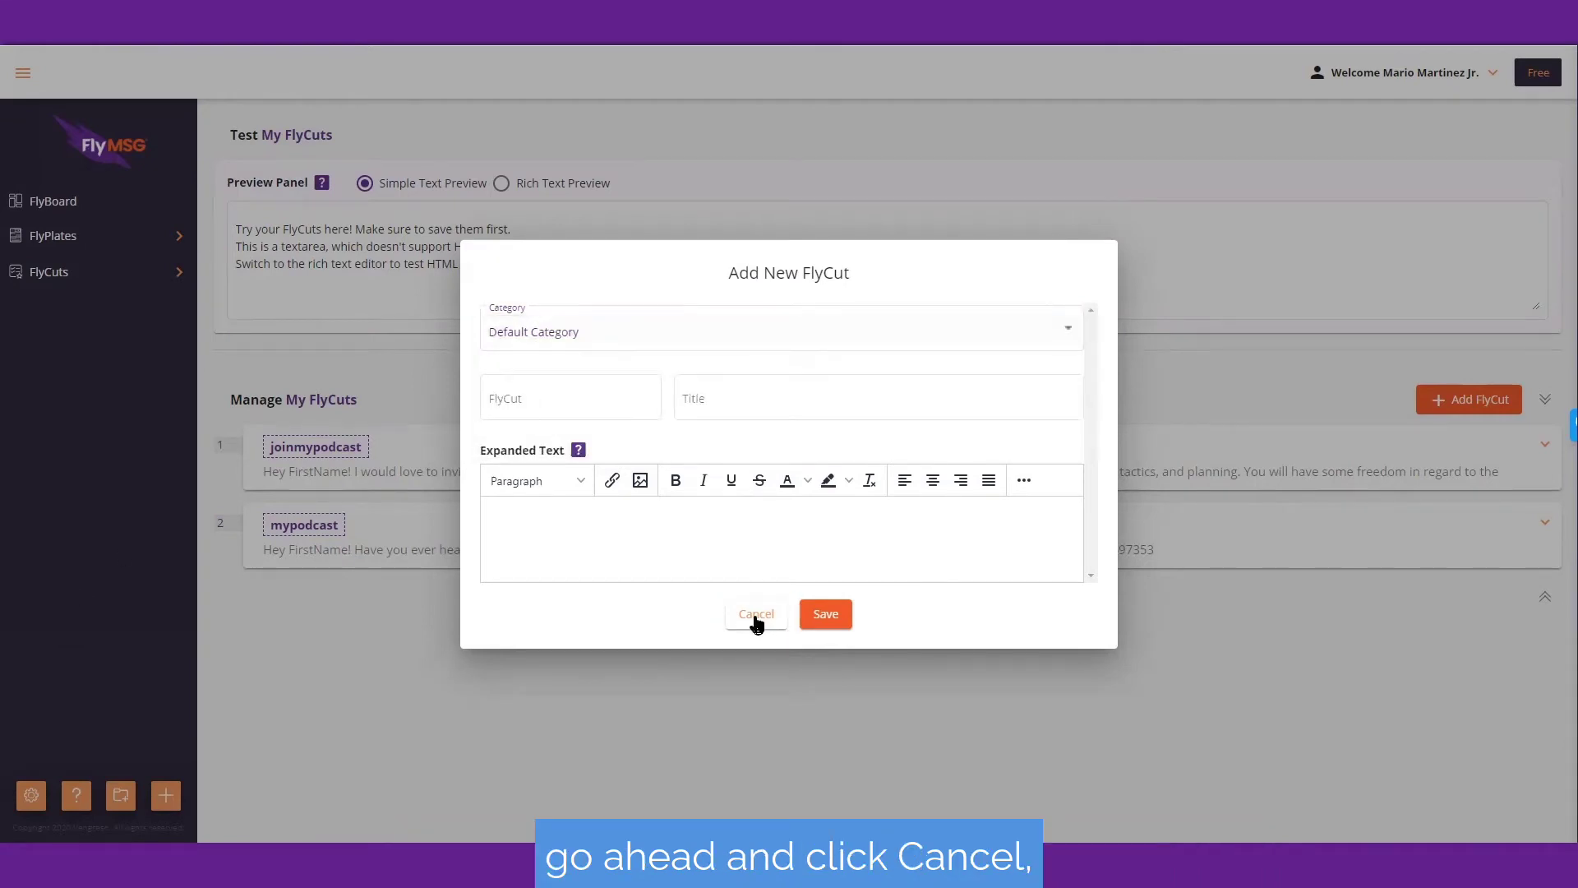
click(752, 622)
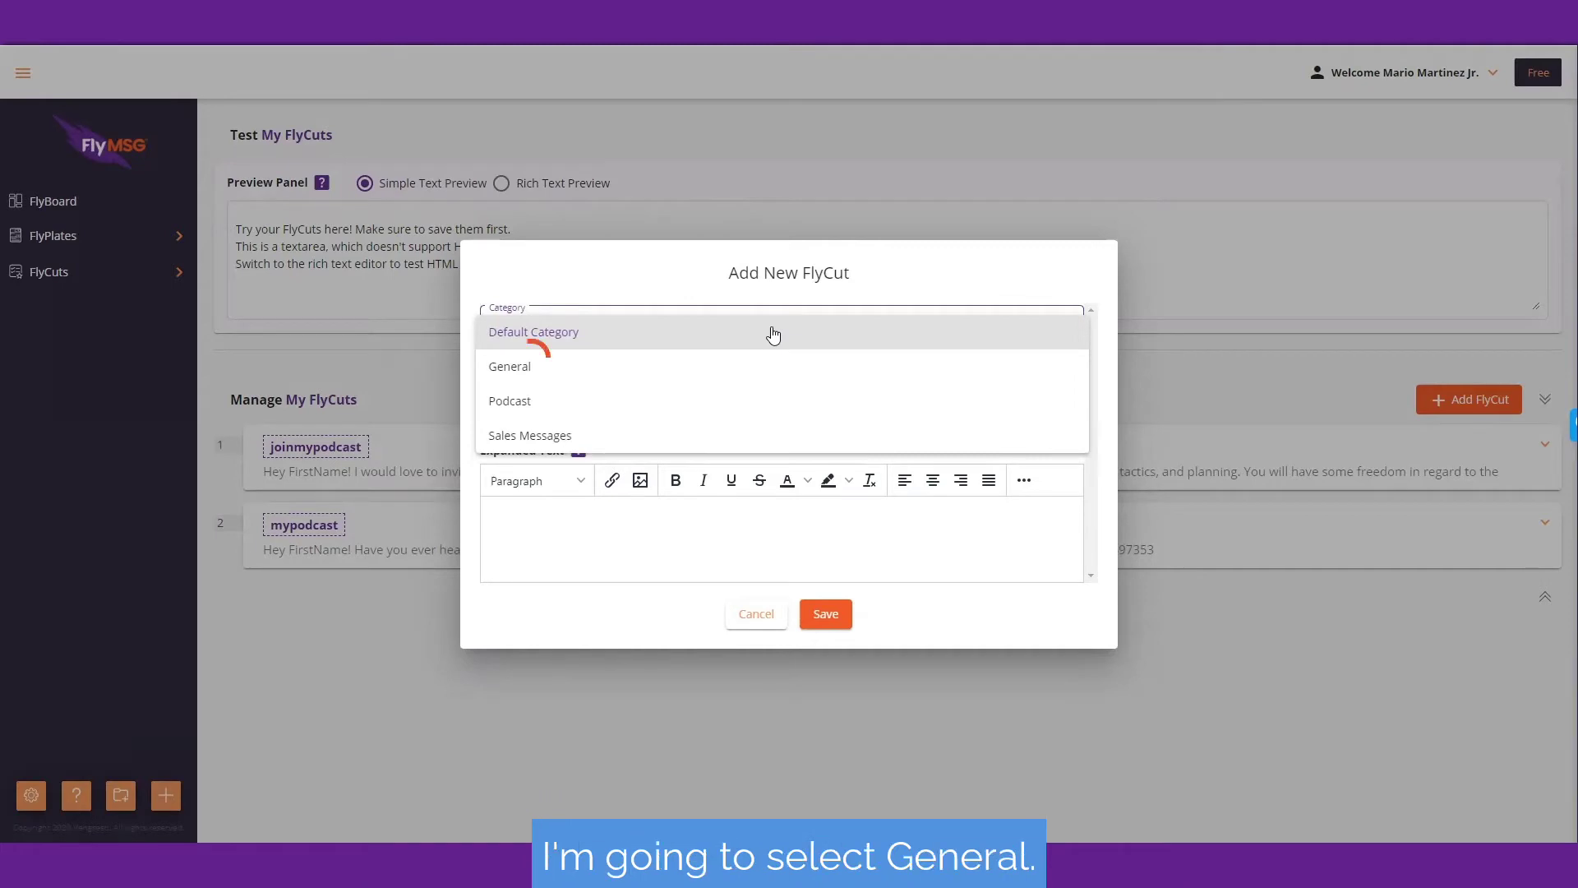
Choose General, enter shortcut 'bookameeting' and title 'Used for Booking a Meeting with a Prospect'.
click(589, 384)
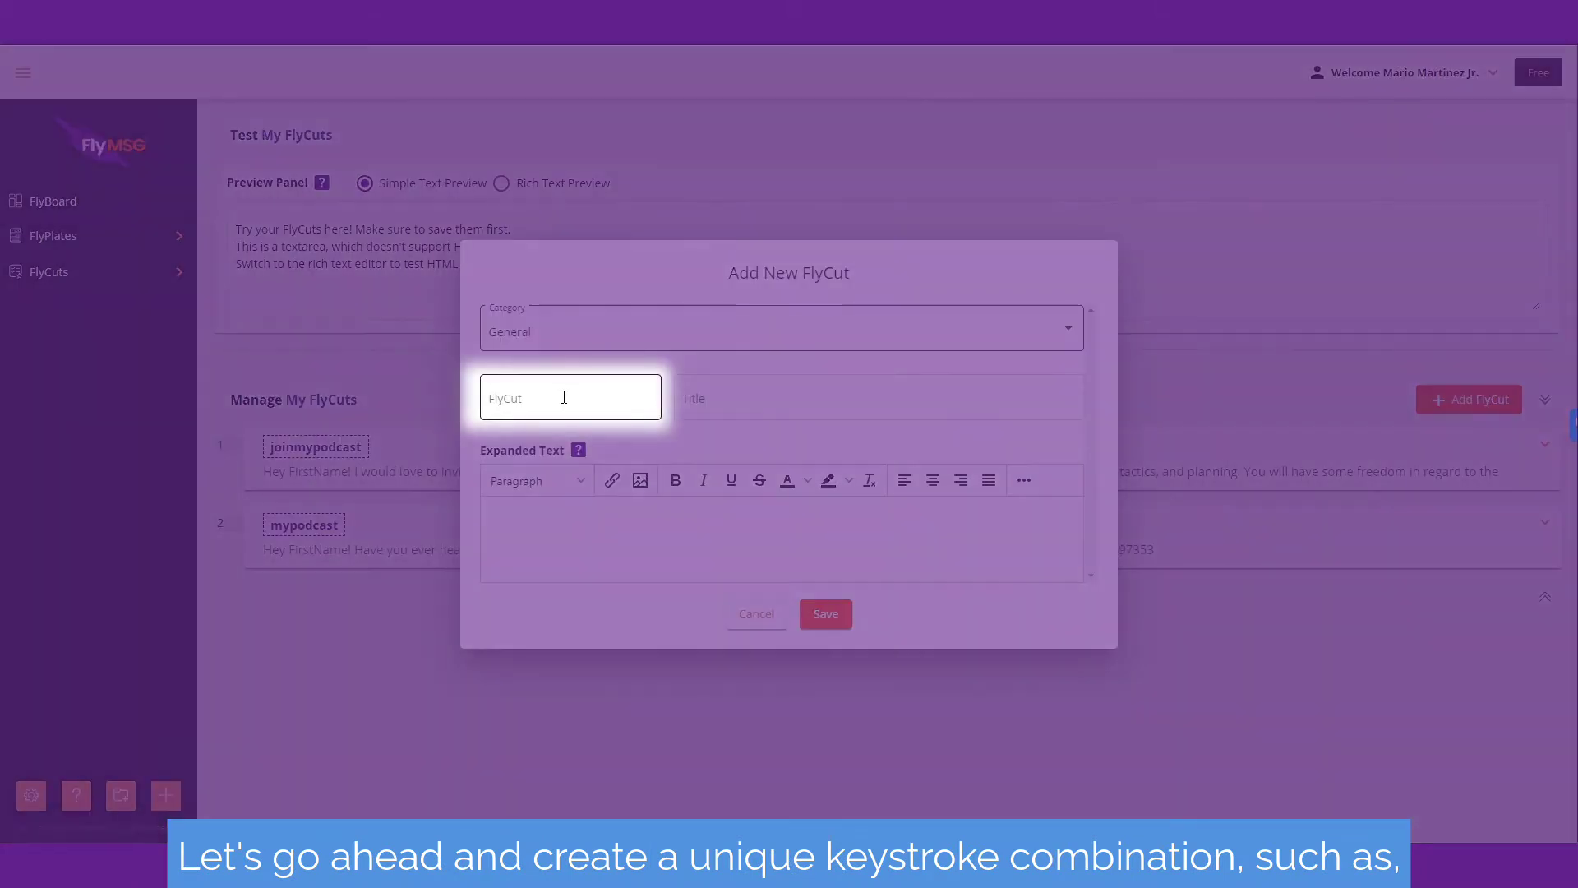
click(563, 397)
text(bookameeting)
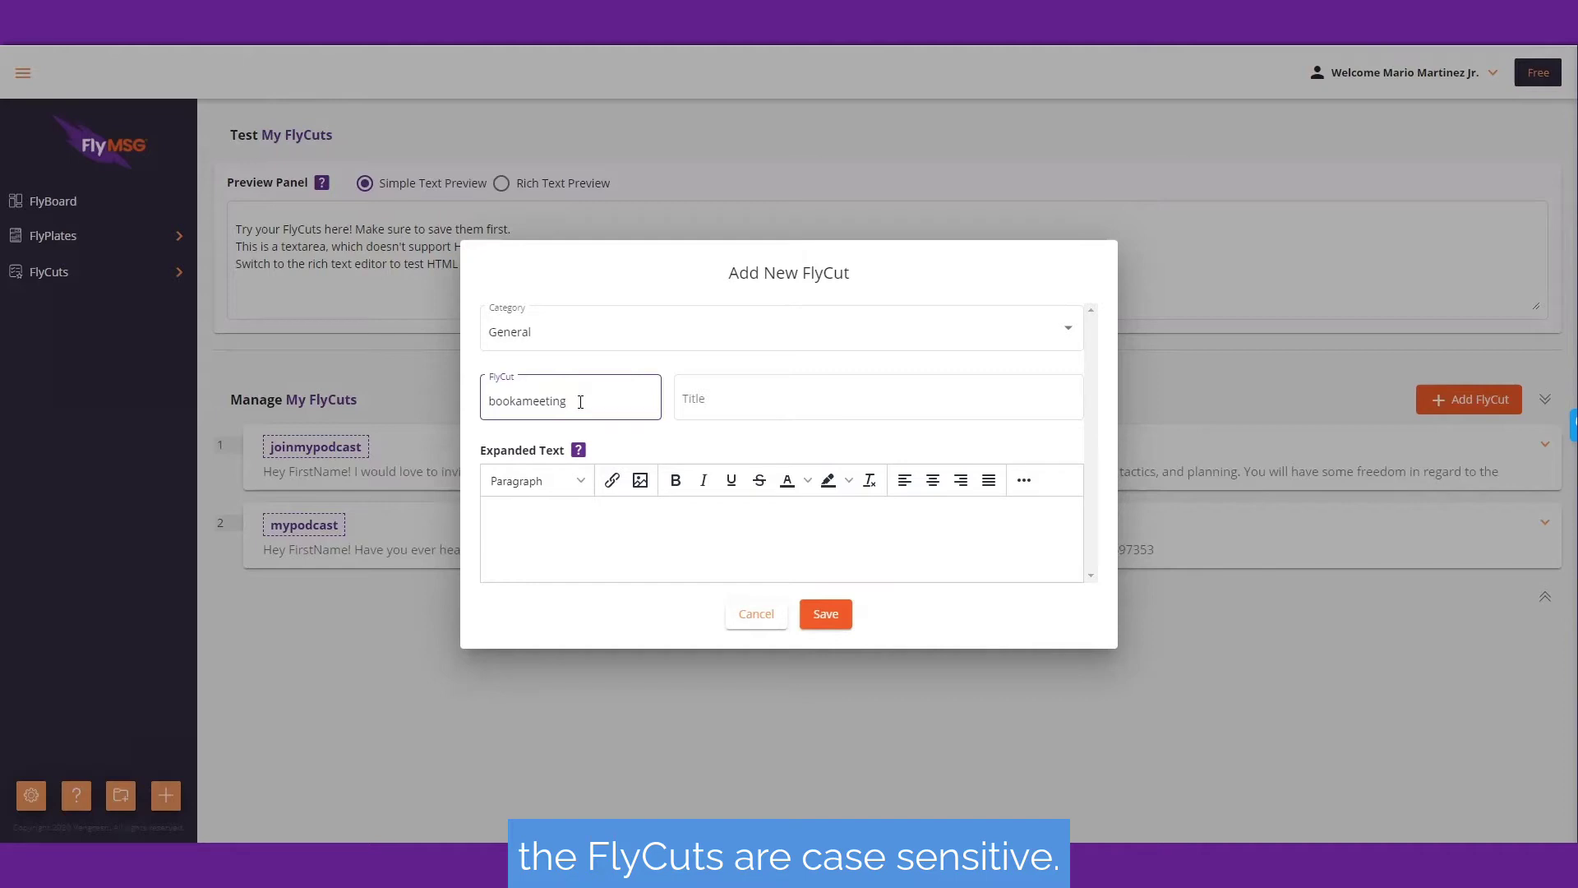
click(726, 396)
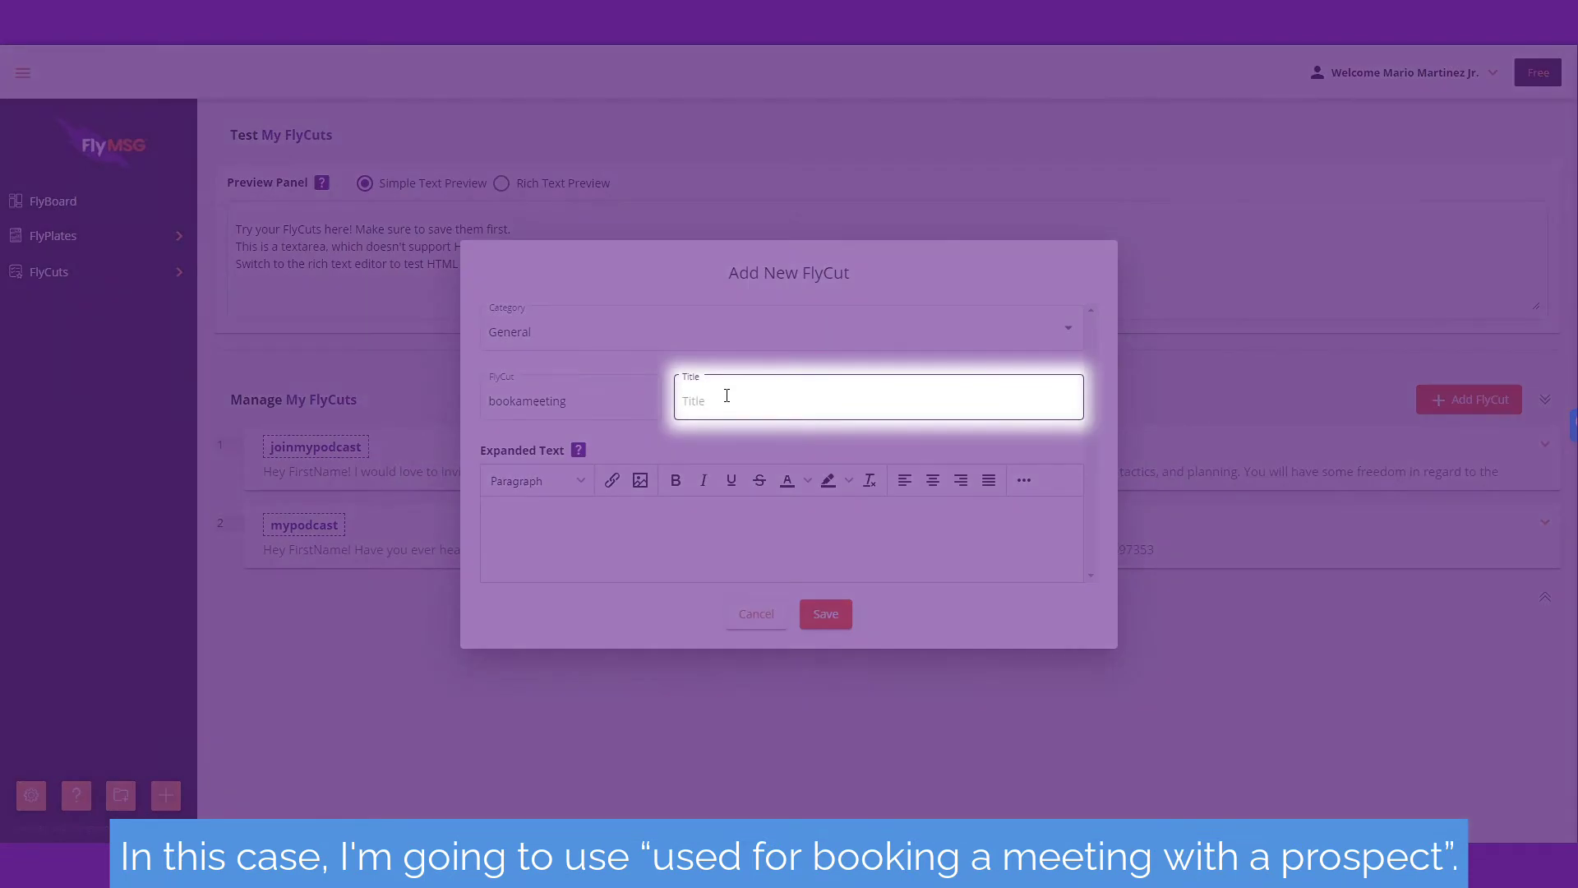
text(Used for Booking a Meeting with a Prospect)
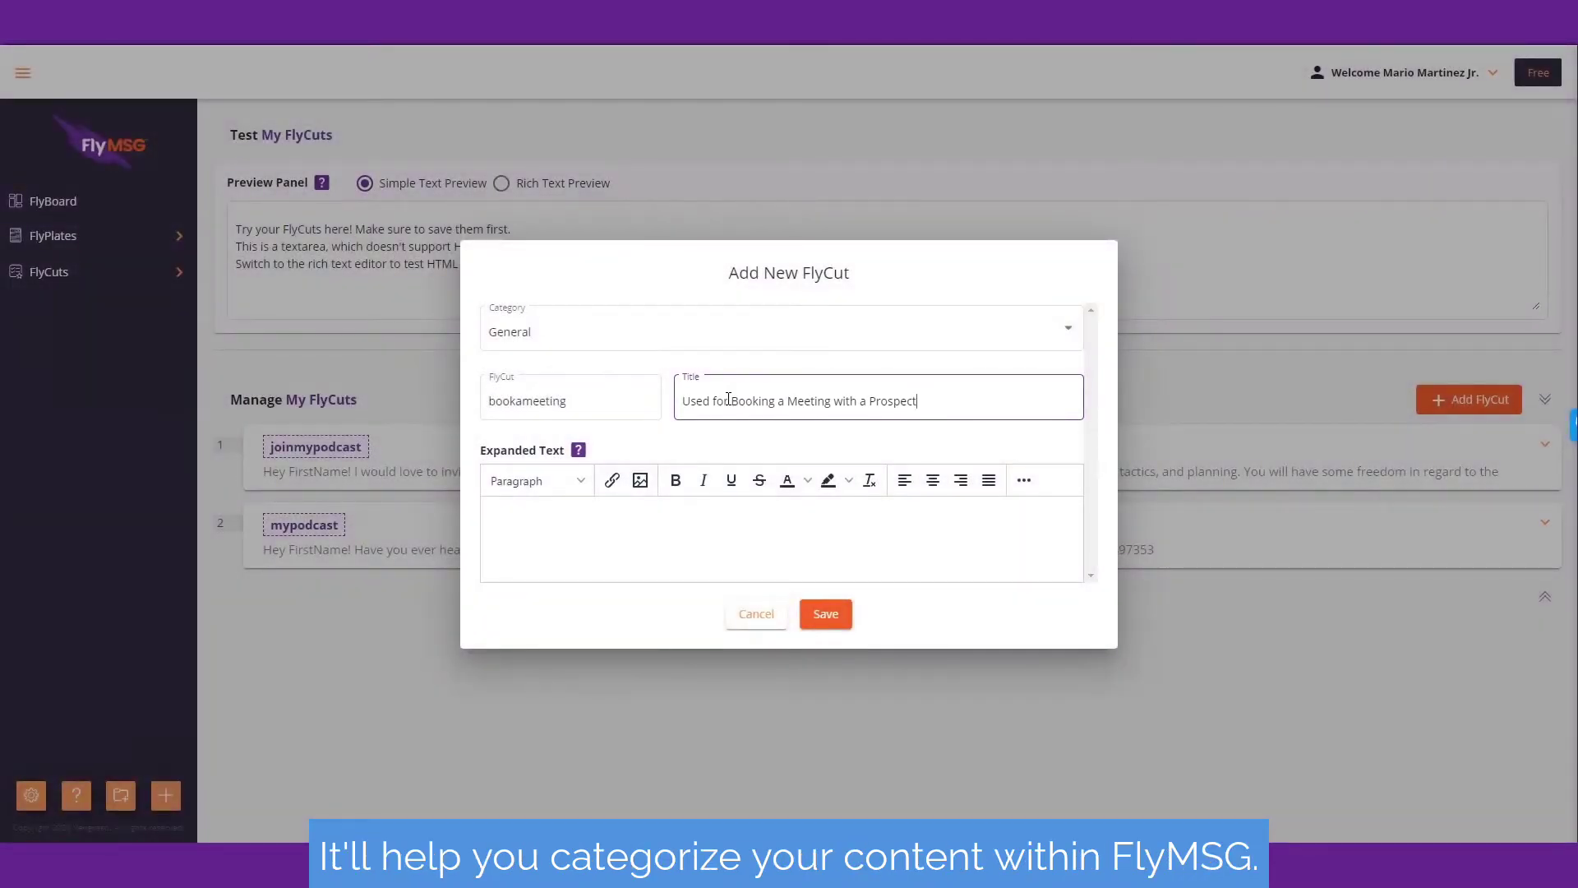
Add the meeting-booking message as expanded text and delete its opening 'Hey FirstName!' greeting.
click(555, 519)
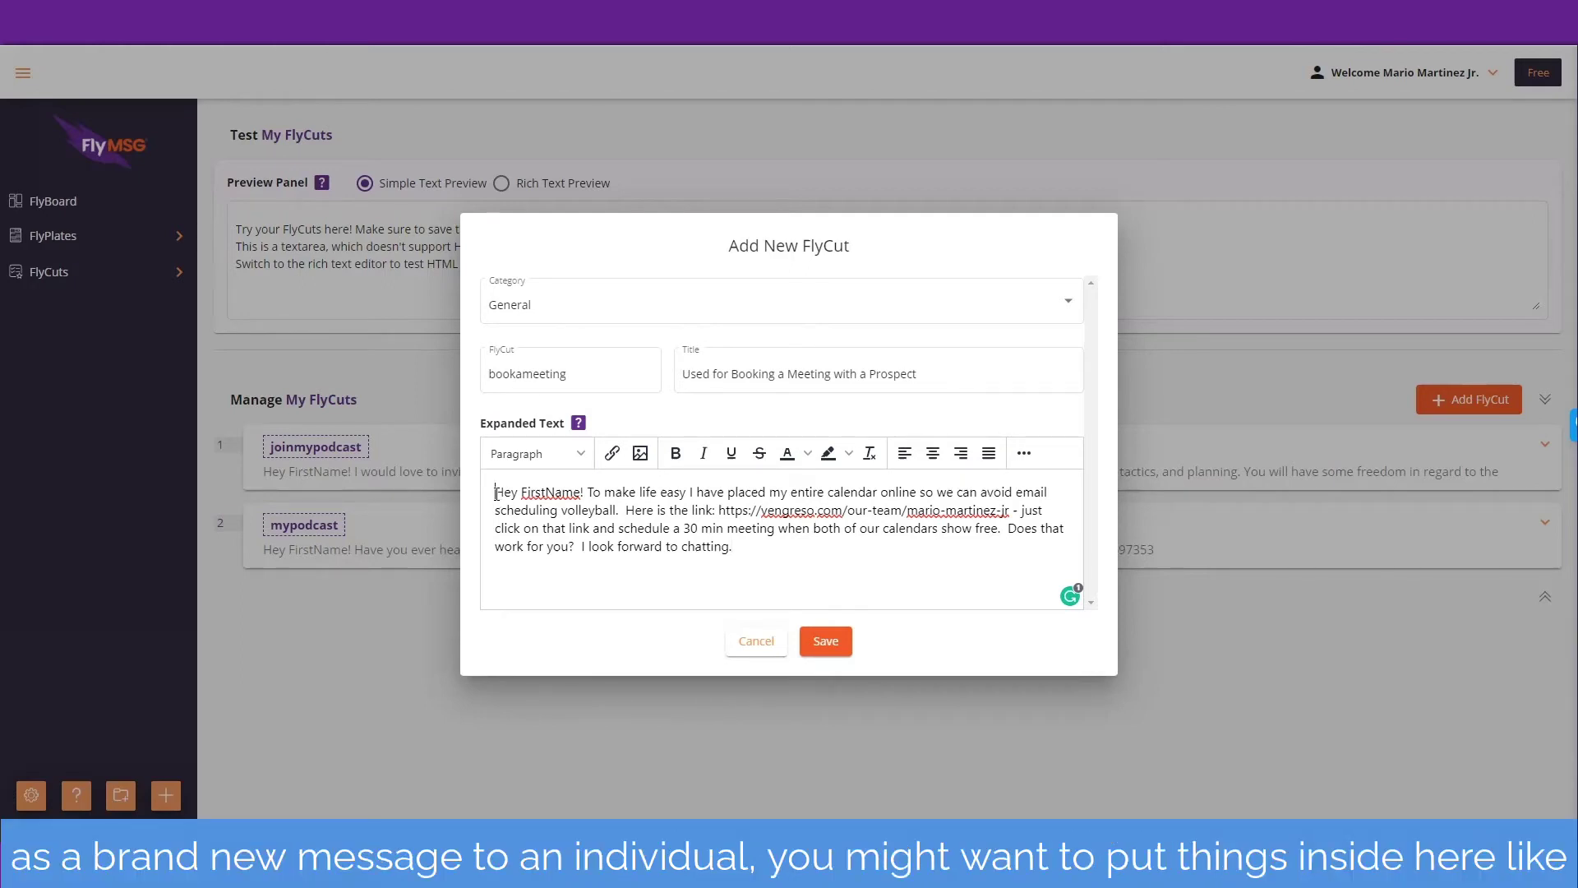
drag(495, 493, 585, 489)
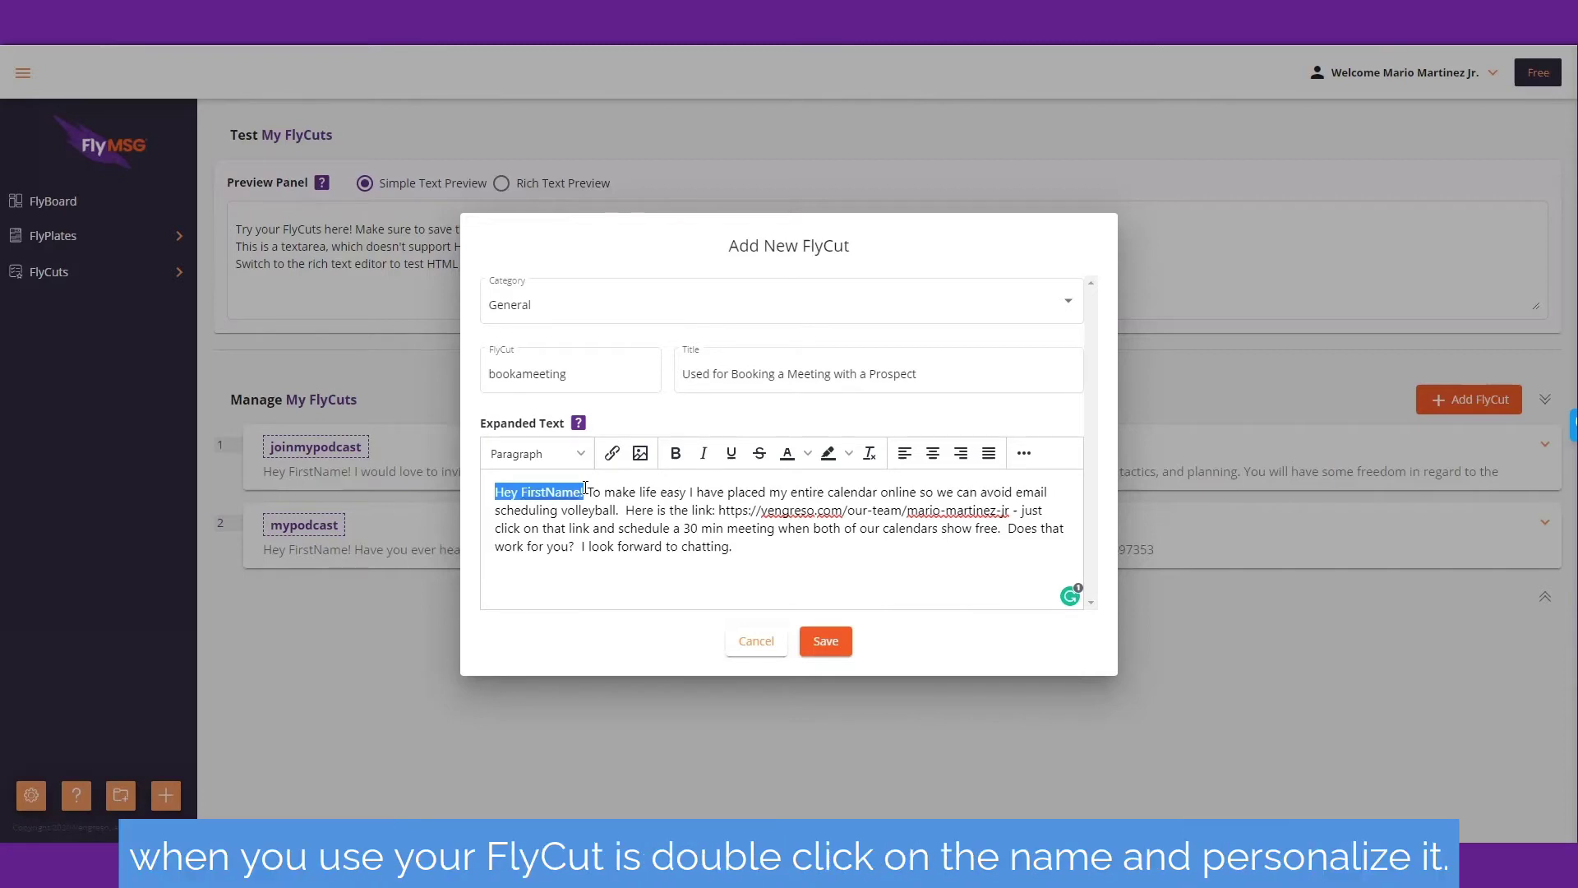
double_click(552, 493)
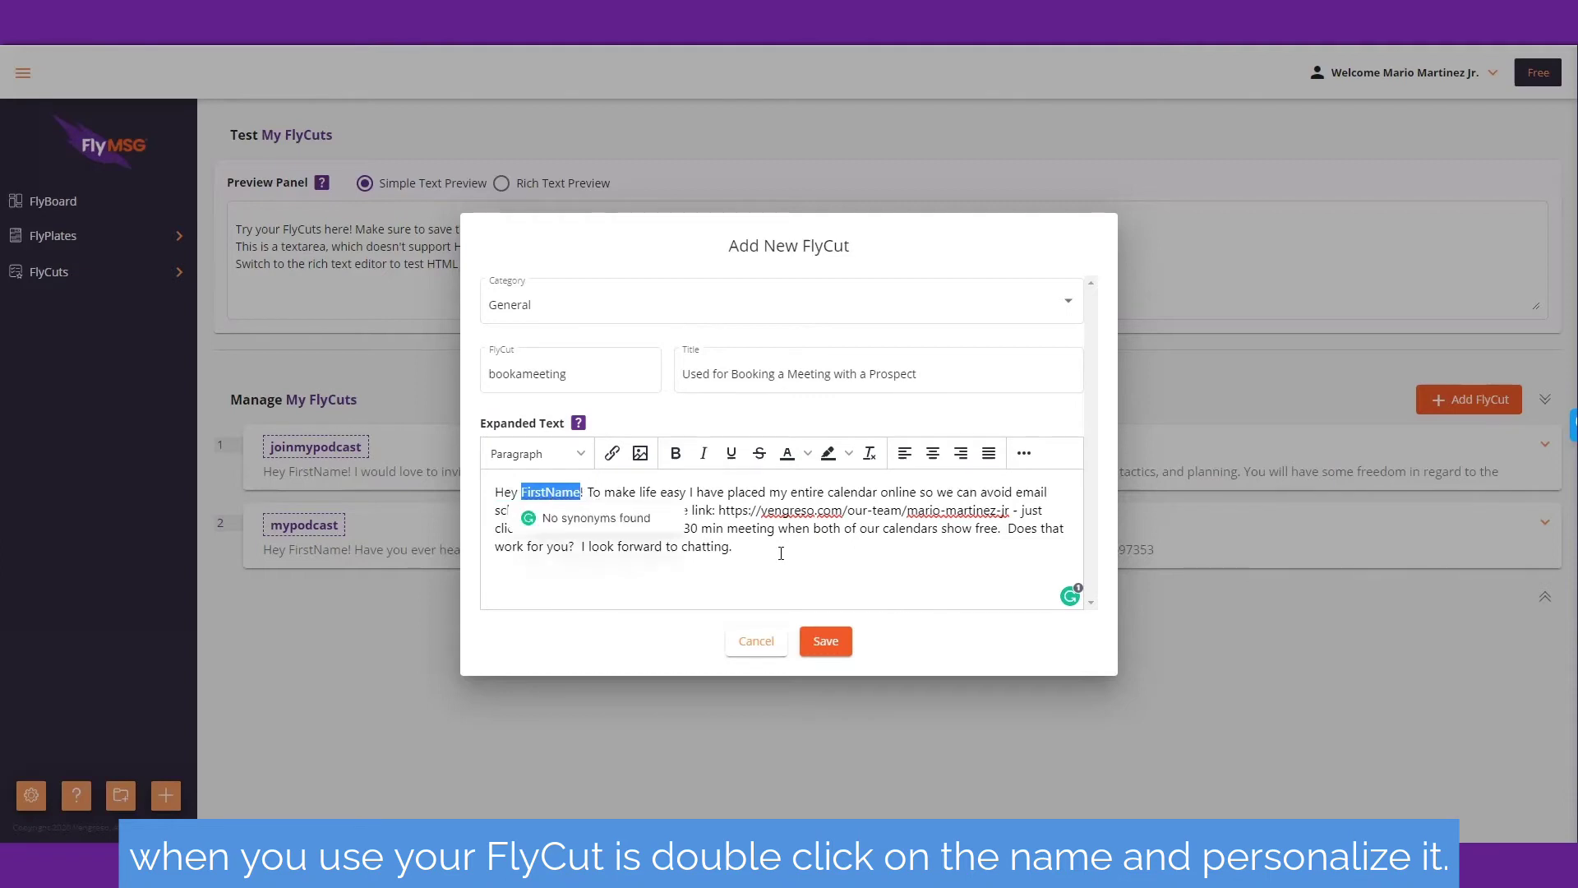
click(753, 547)
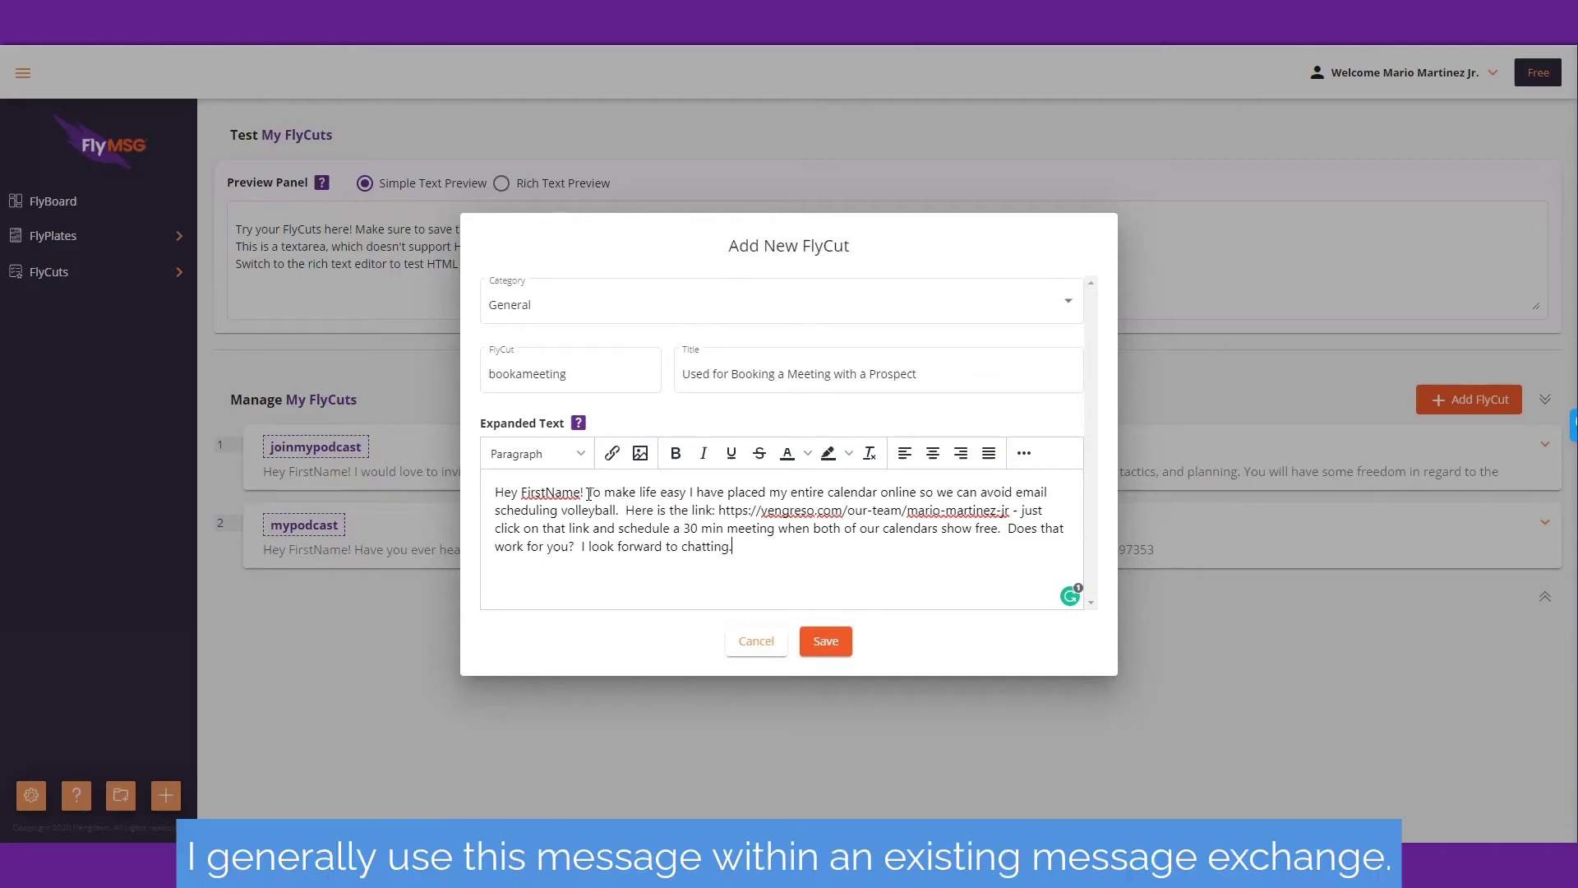
drag(588, 492, 494, 492)
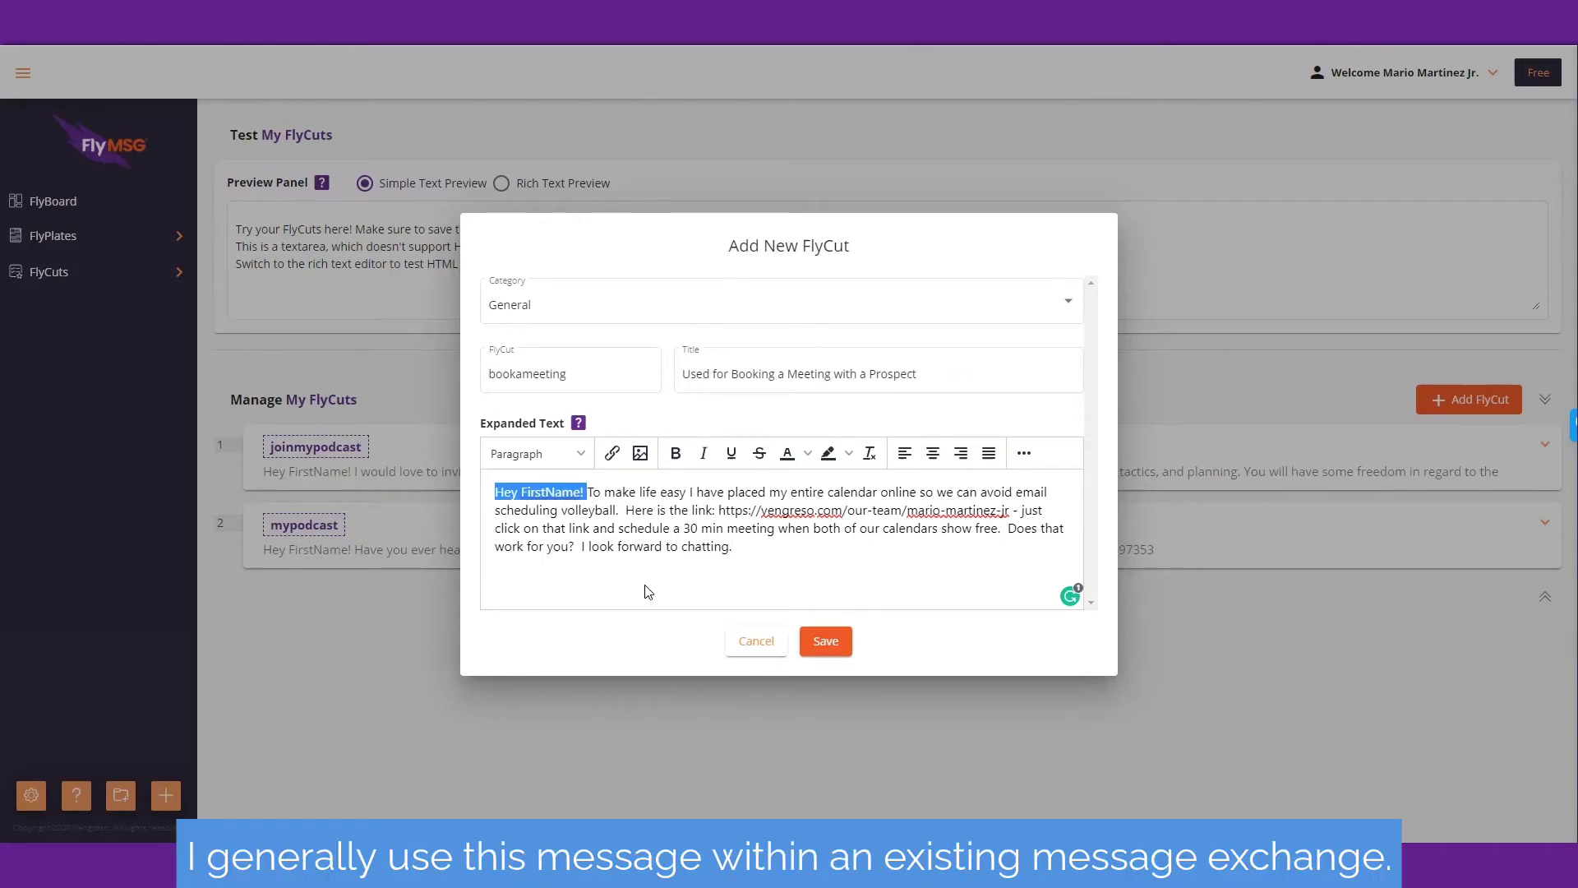
key(BackSpace)
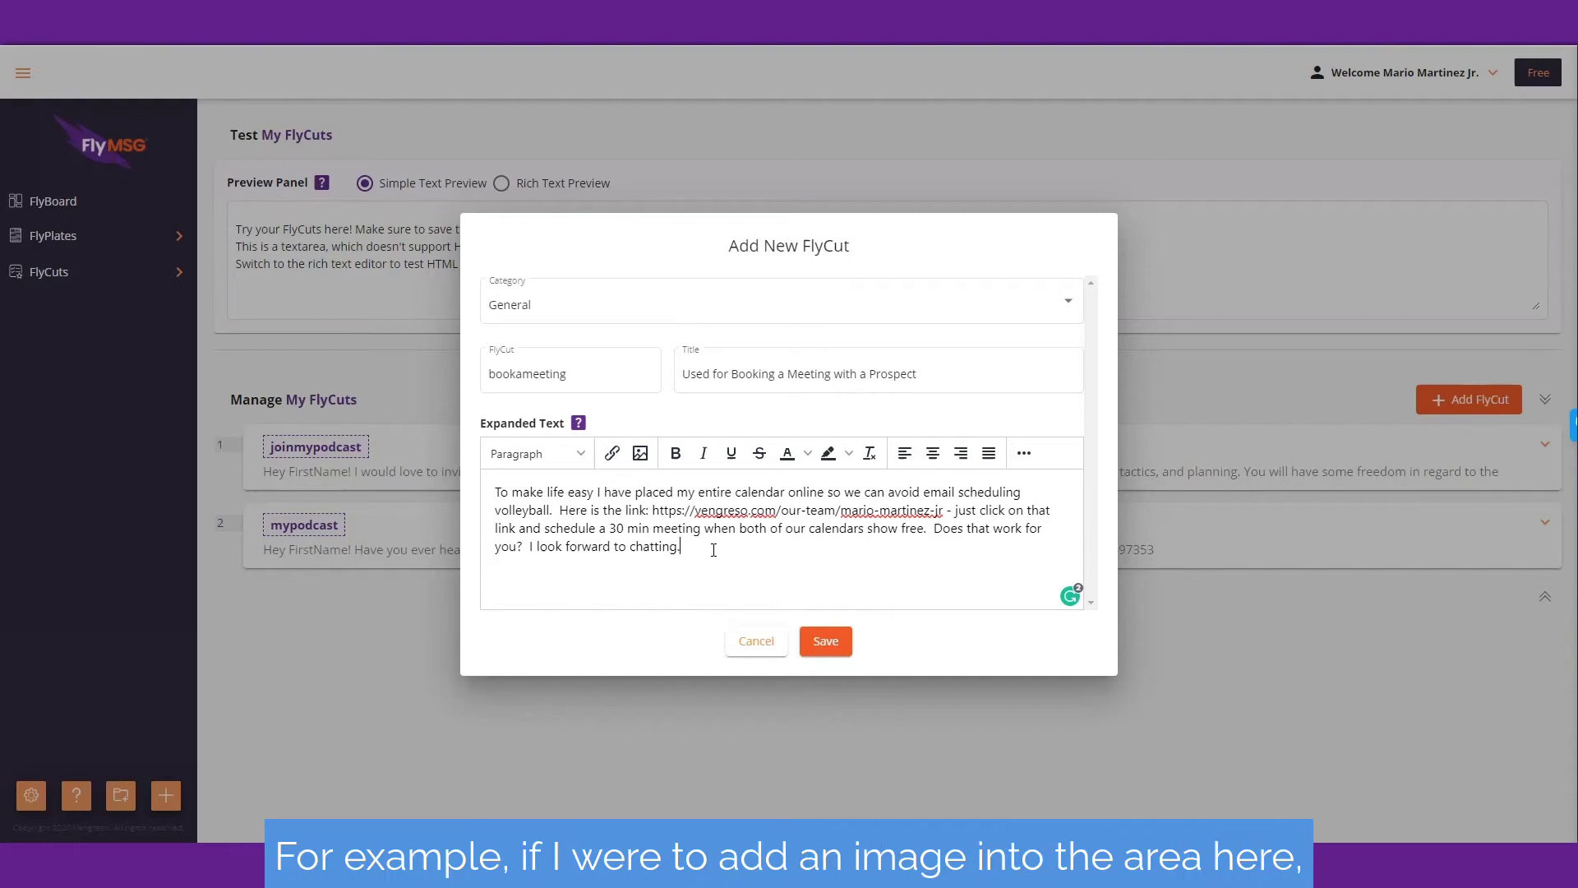
click(641, 453)
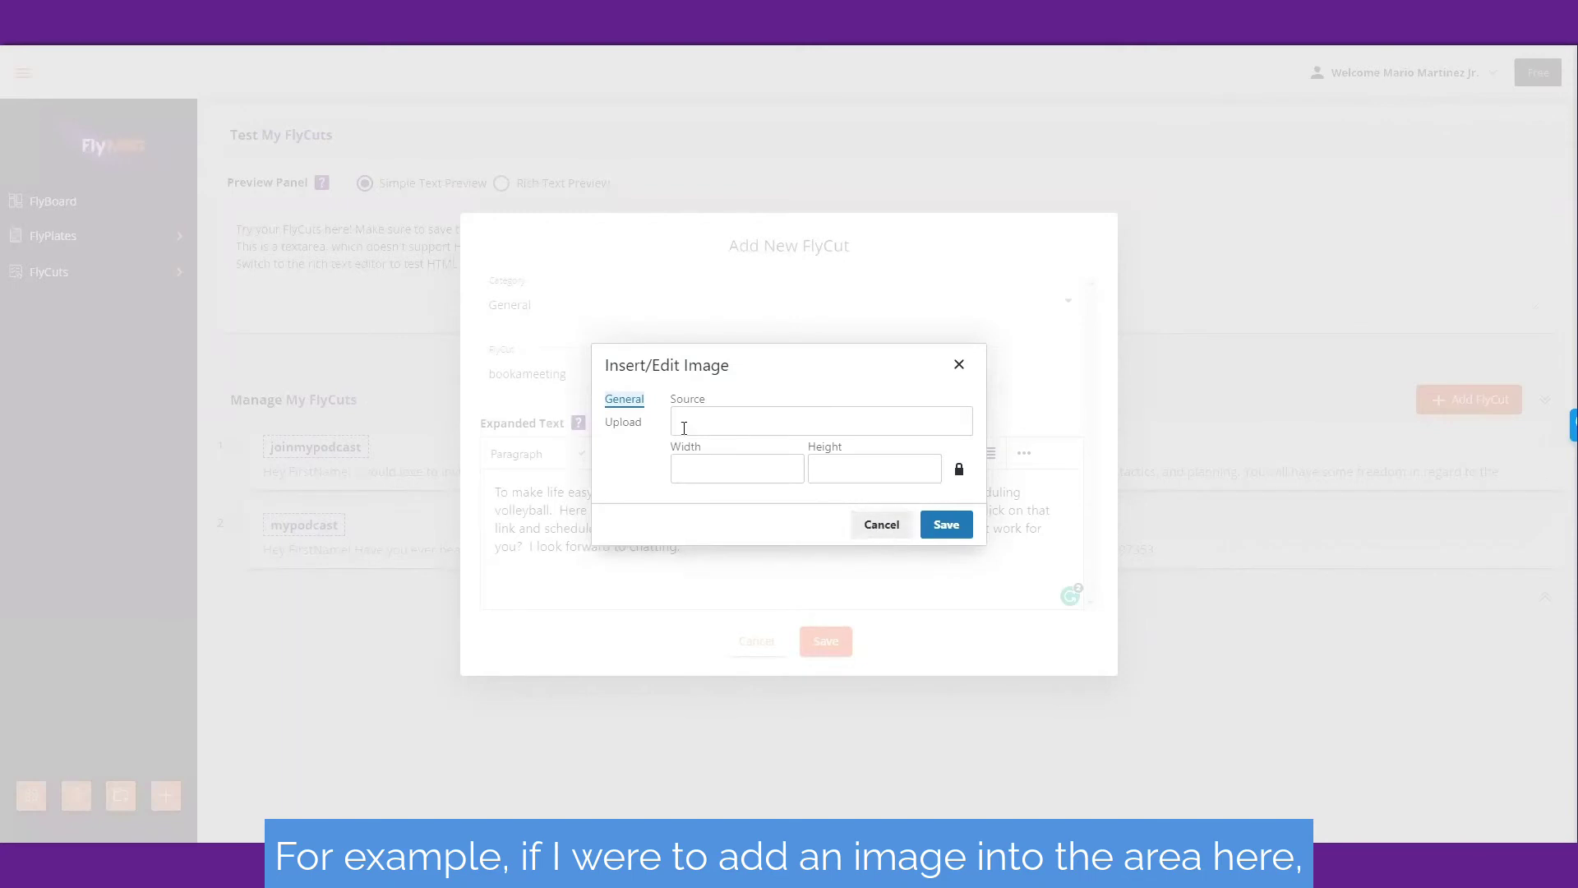
click(627, 424)
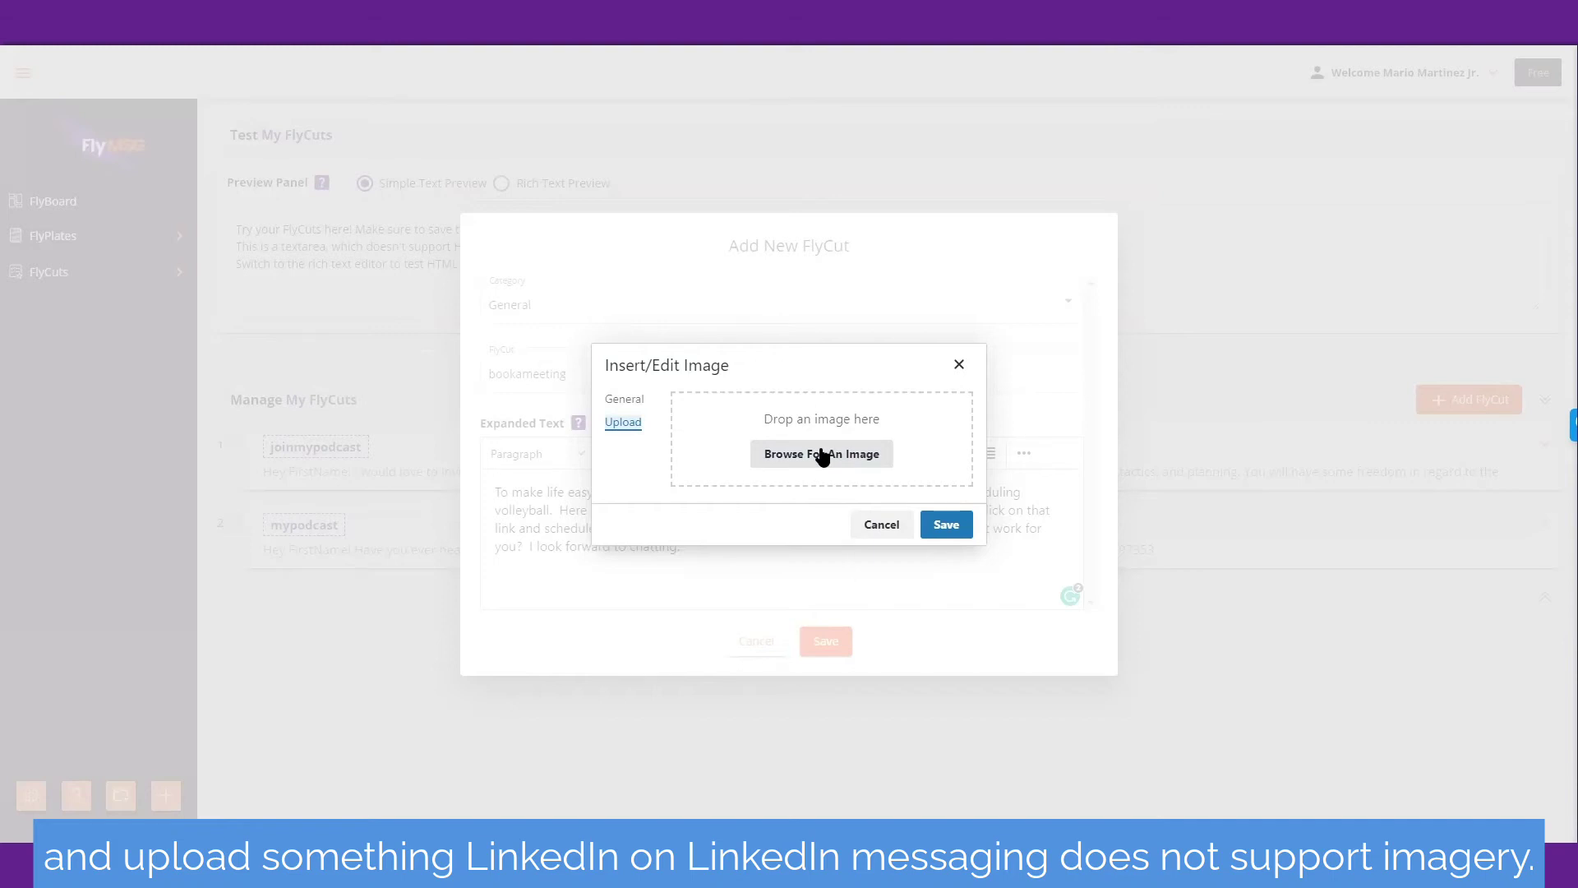
key(Escape)
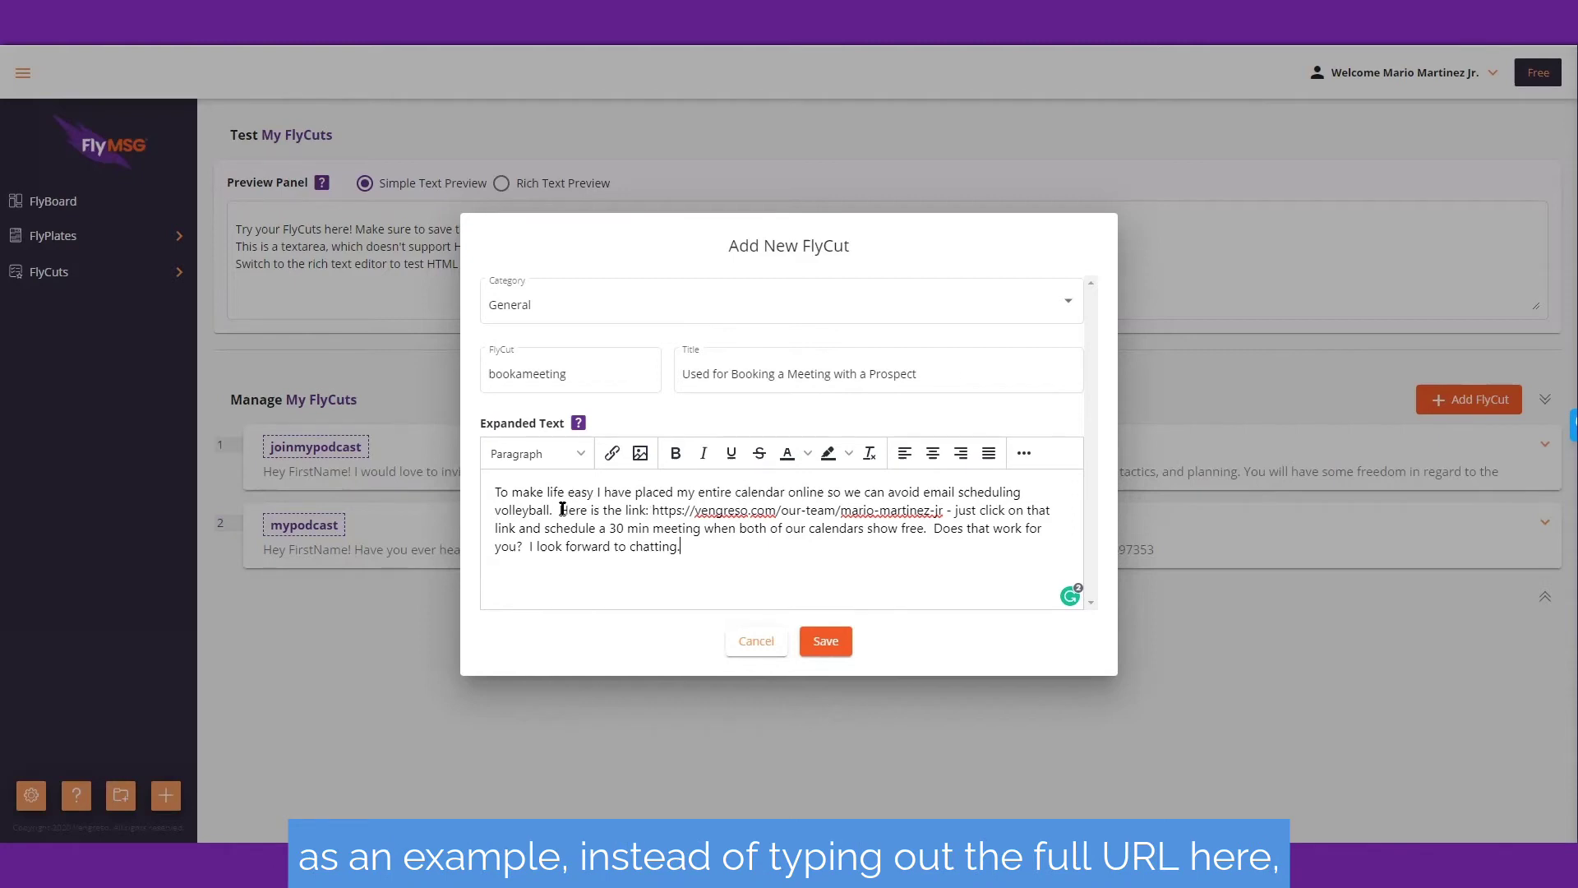
Delete the booking URL from the message and type '. J' in its place.
drag(652, 510, 943, 511)
key(ctrl+c)
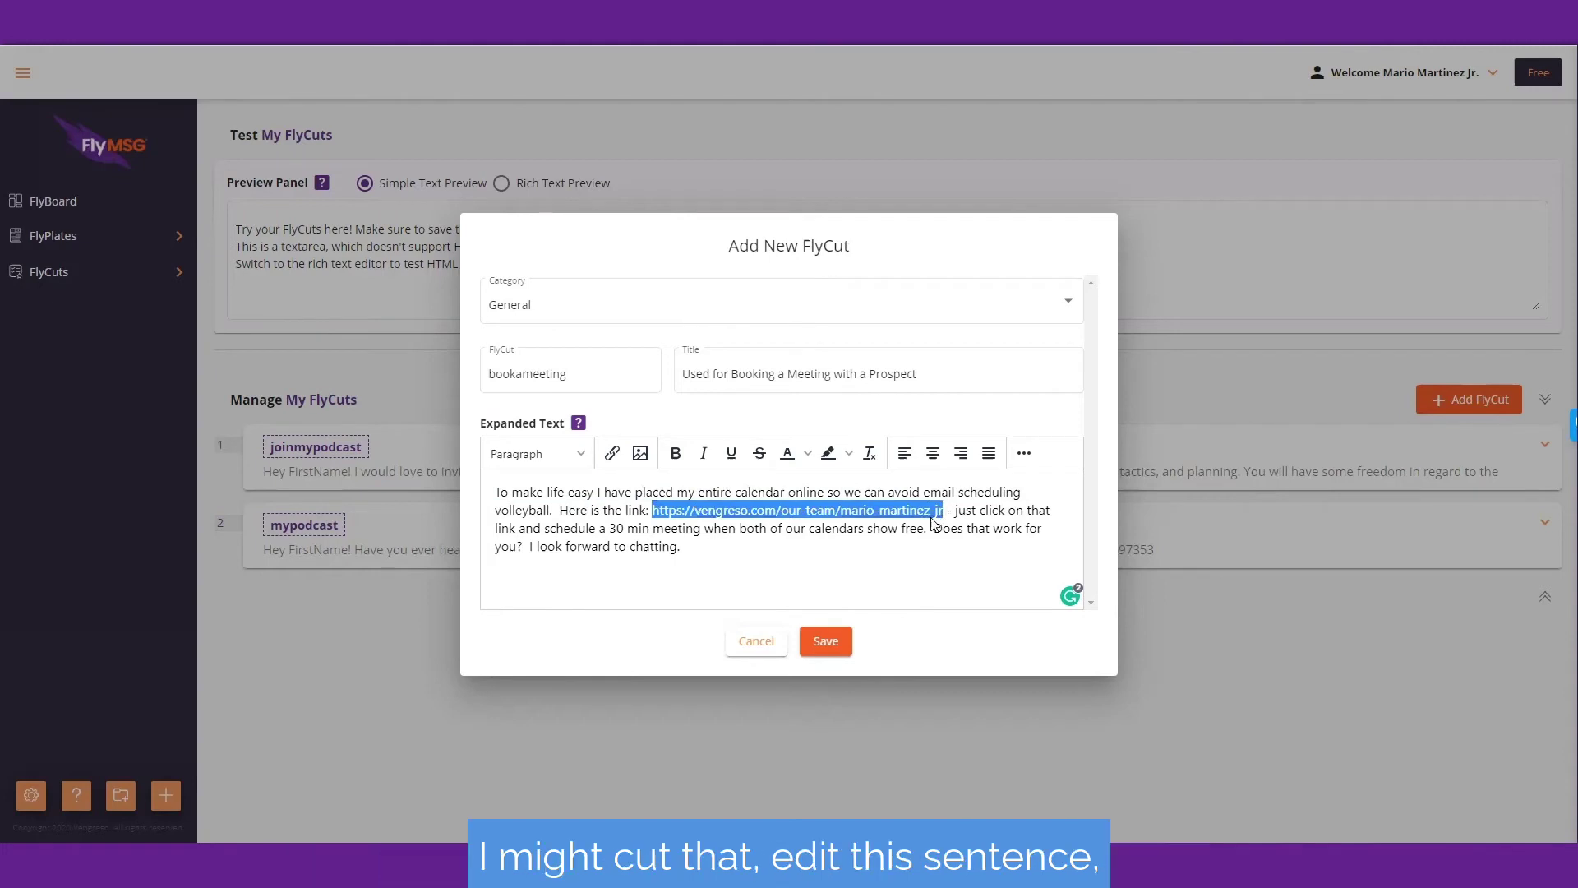
key(Delete)
key(Delete)
key(Delete)
key(Delete)
key(Delete)
key(BackSpace)
key(BackSpace)
text(. J)
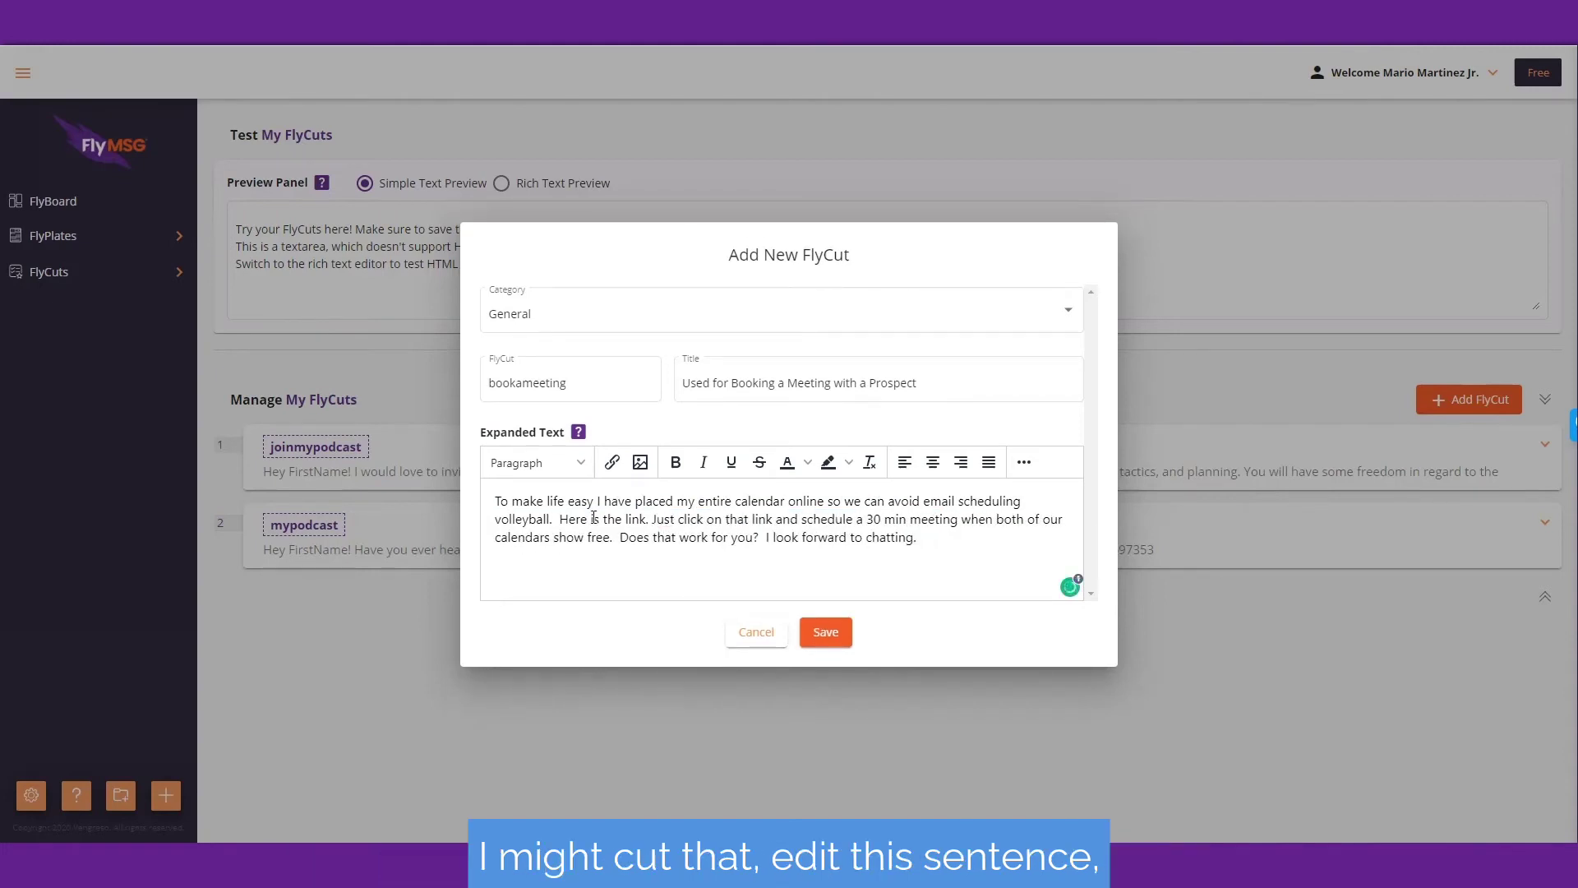
Hyperlink 'Here is the link' to the booking URL in a new window, then remove that link.
drag(560, 518, 648, 518)
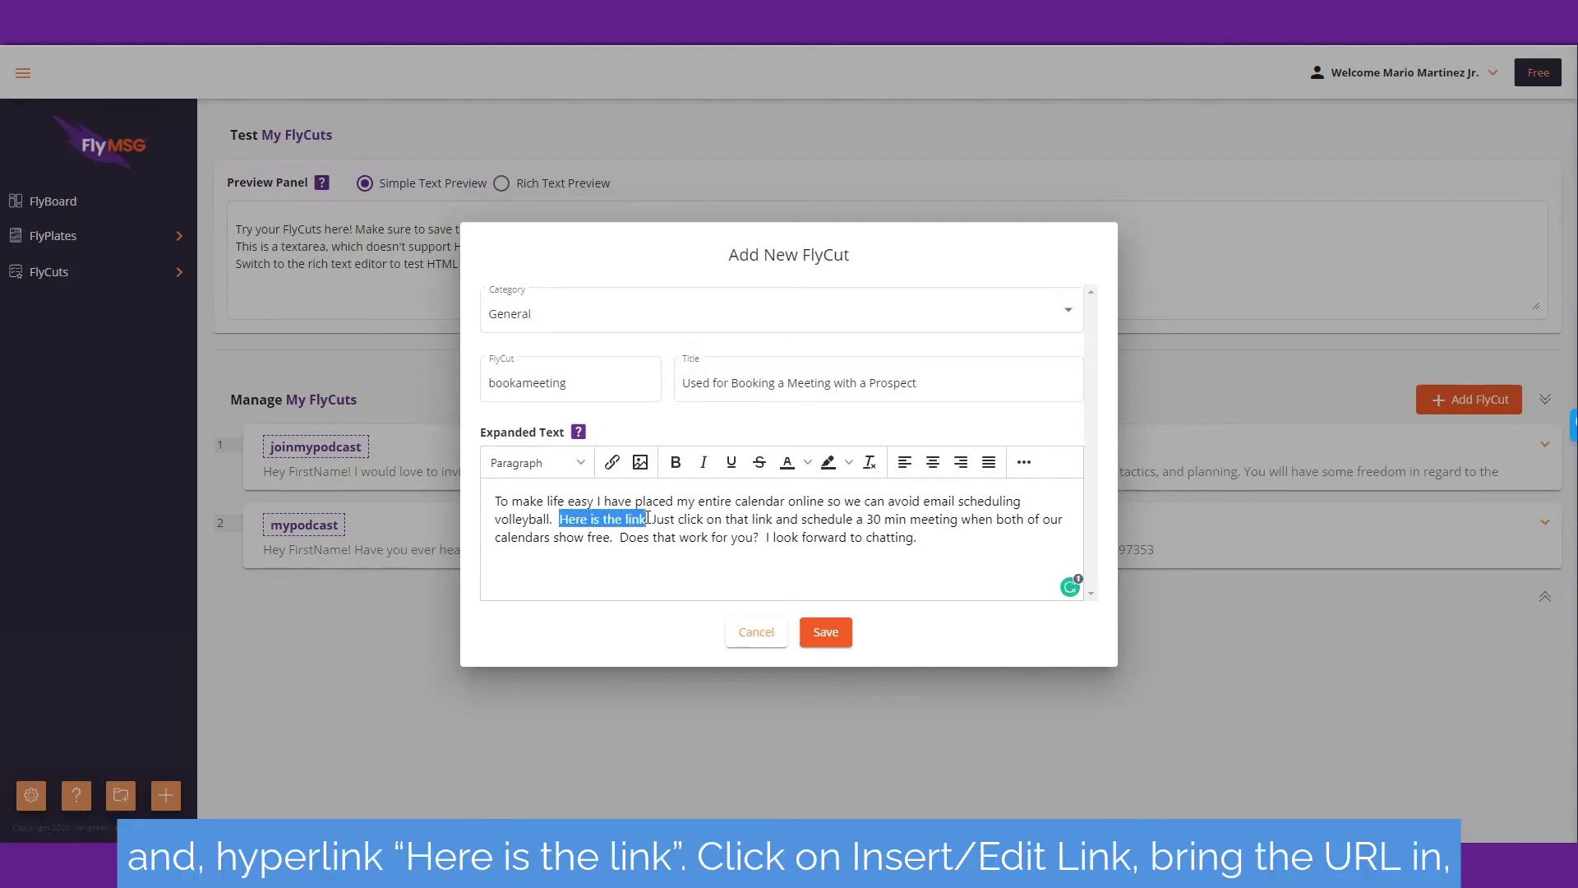
click(612, 463)
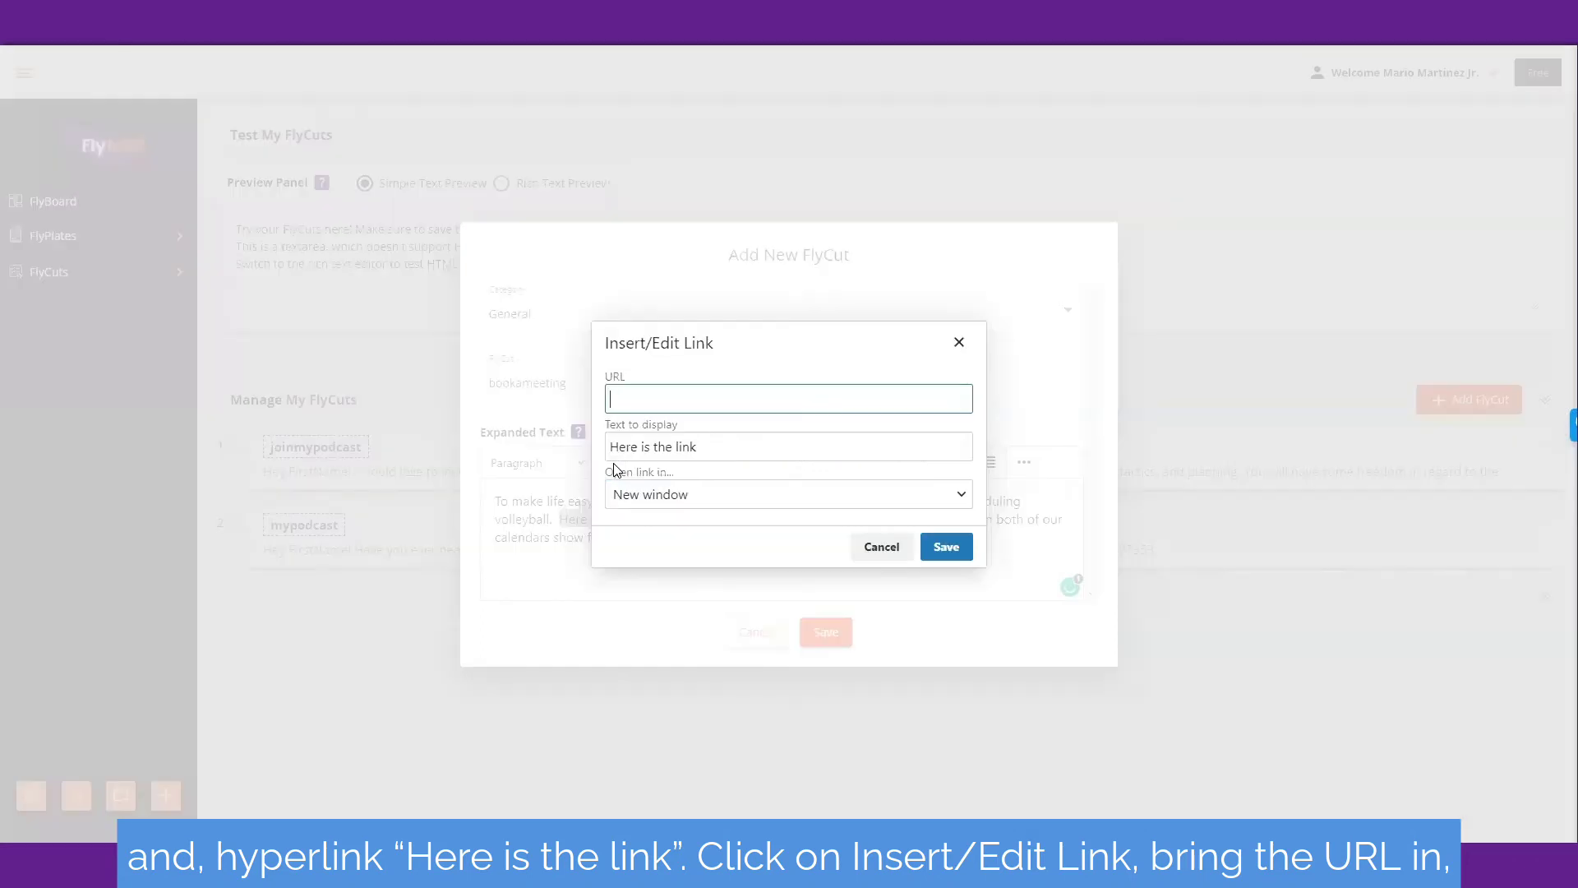
key(ctrl+v)
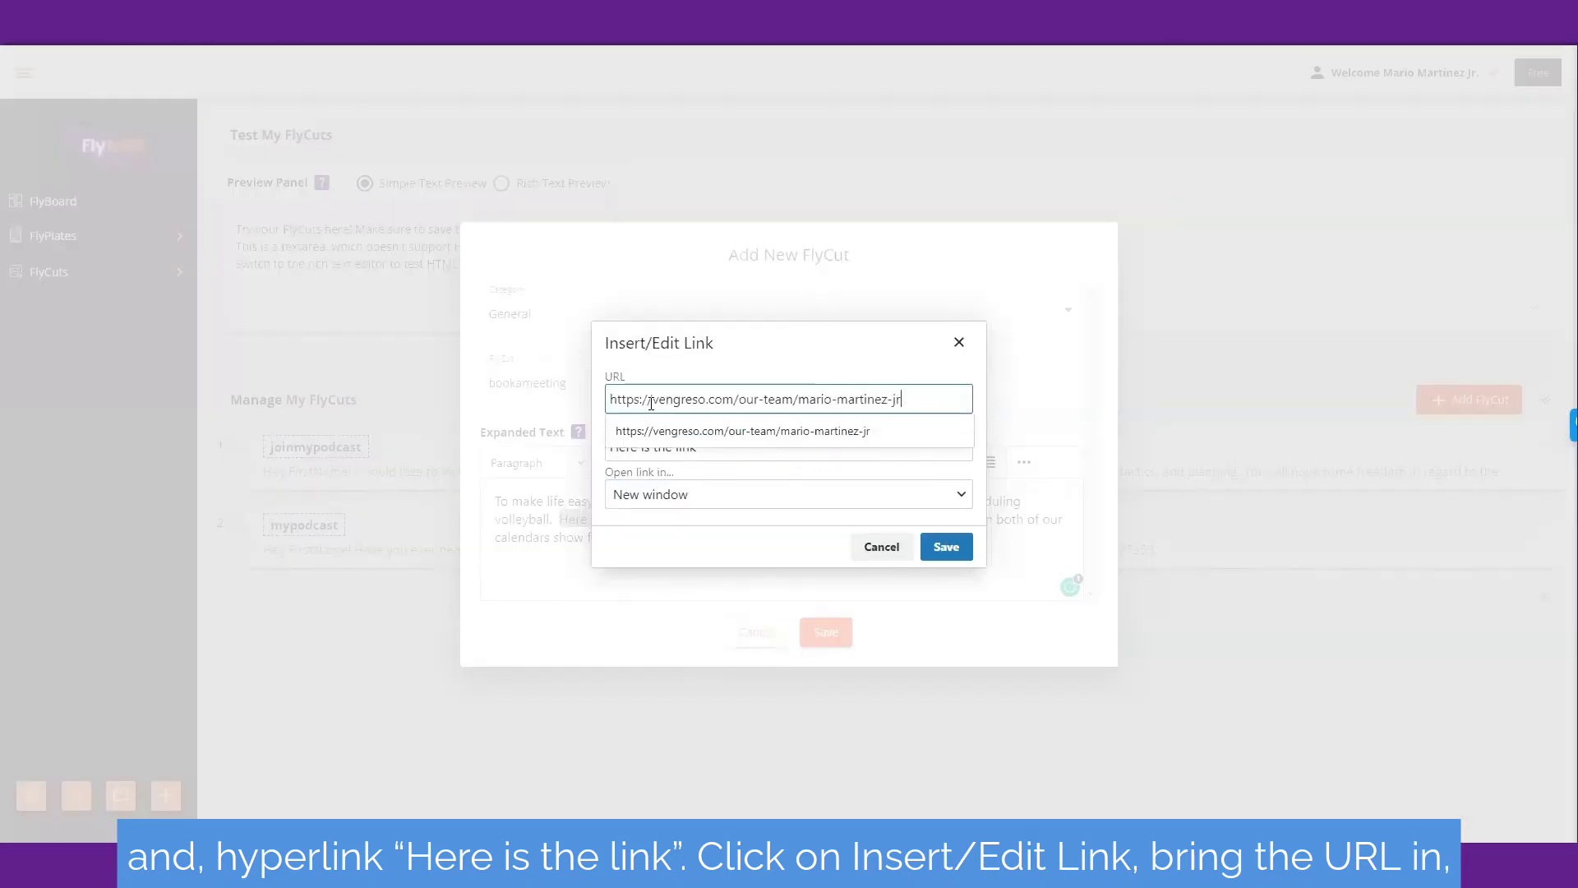
click(682, 433)
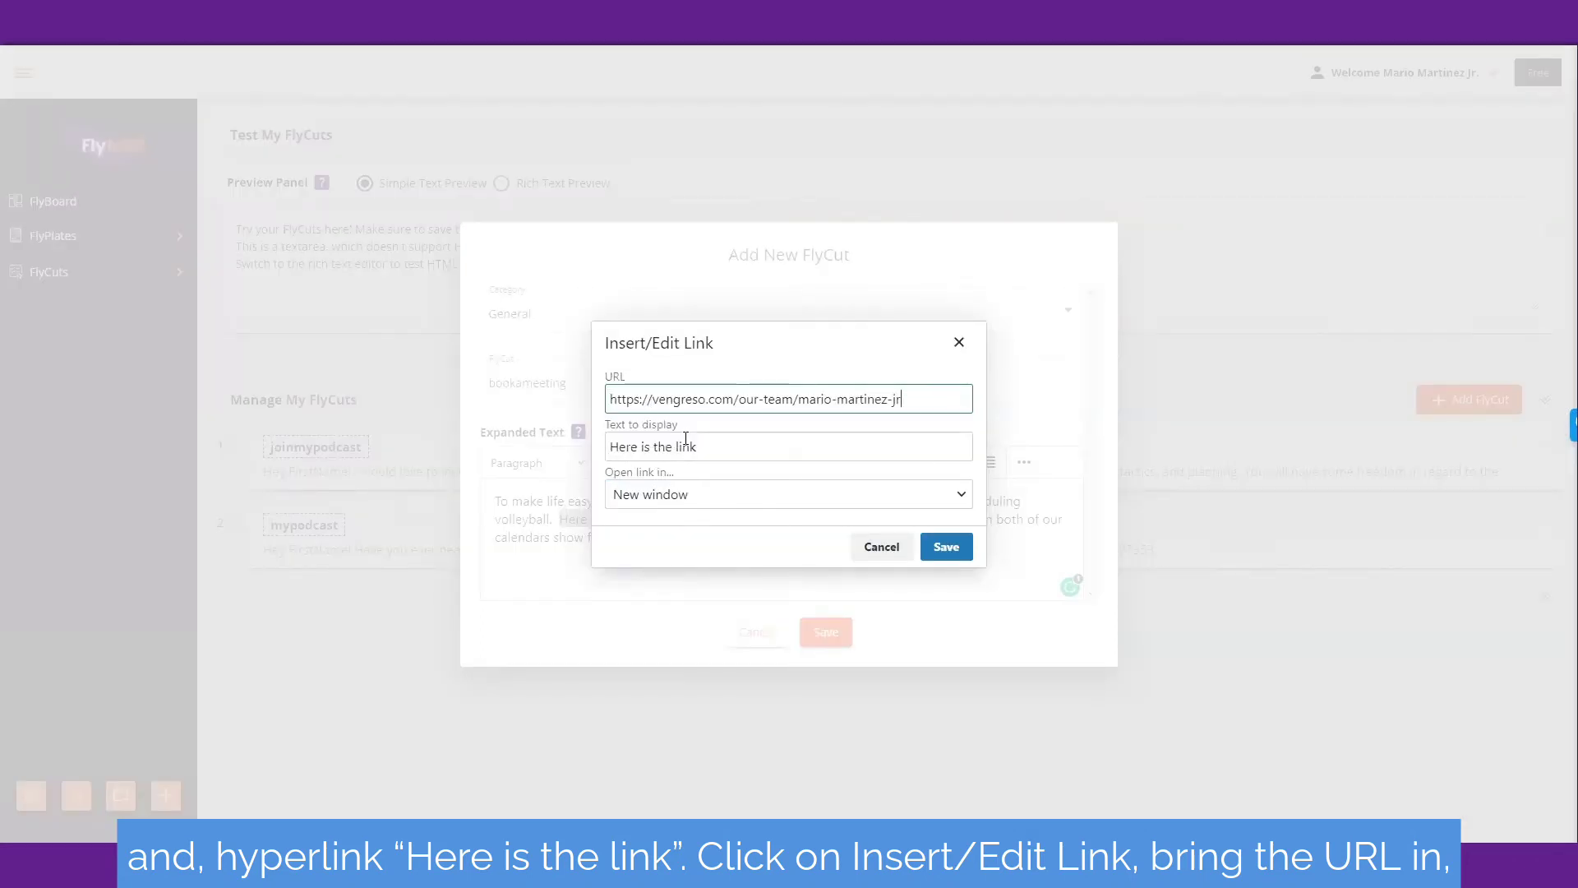
click(663, 501)
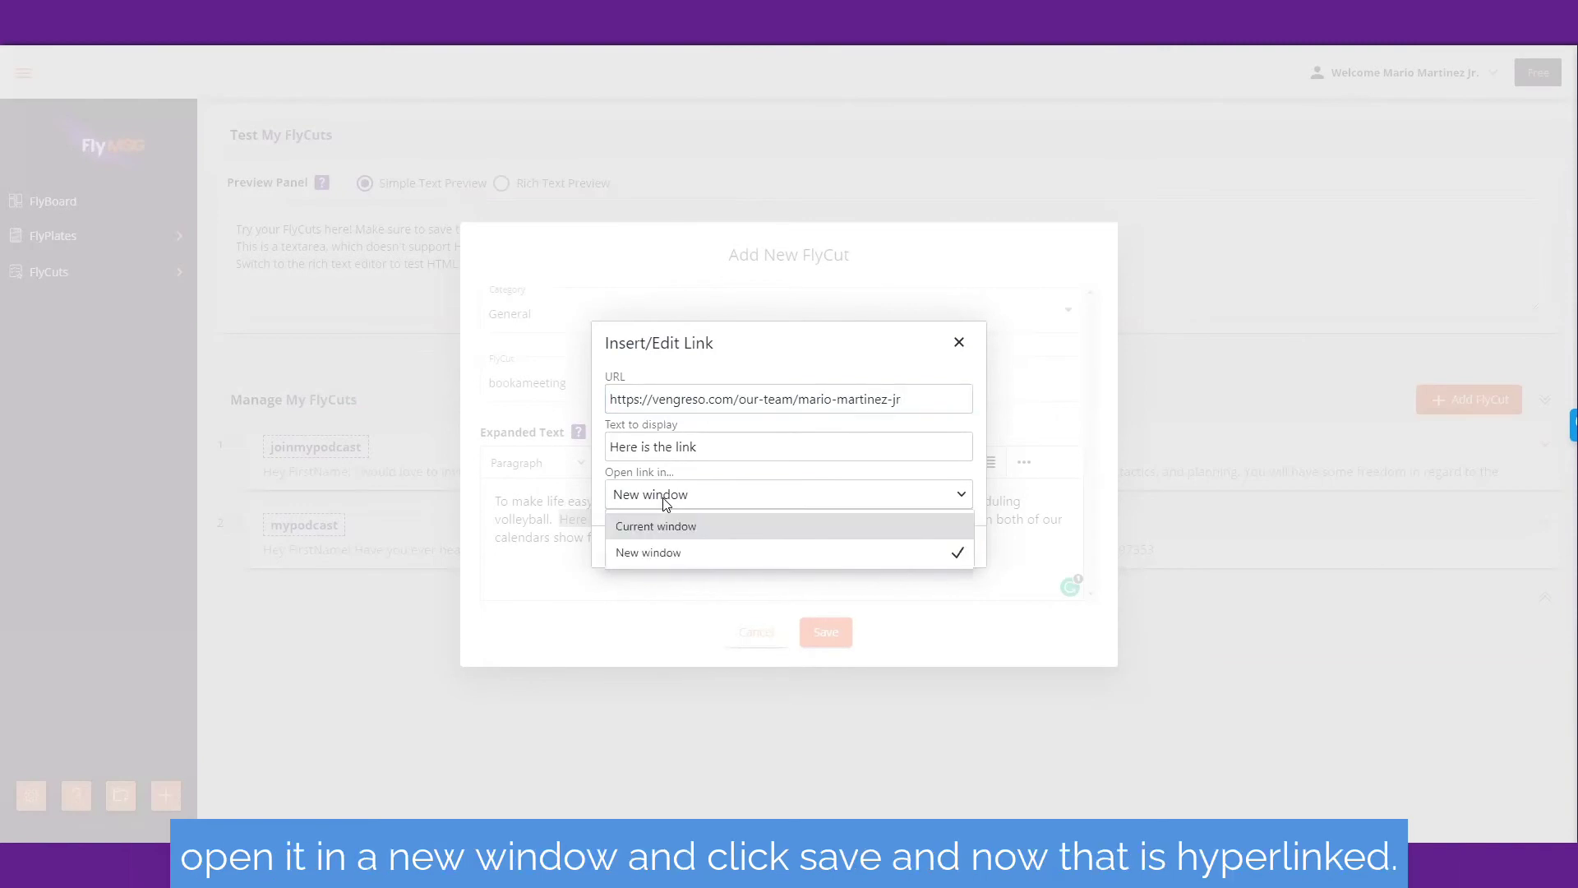
click(665, 503)
click(945, 547)
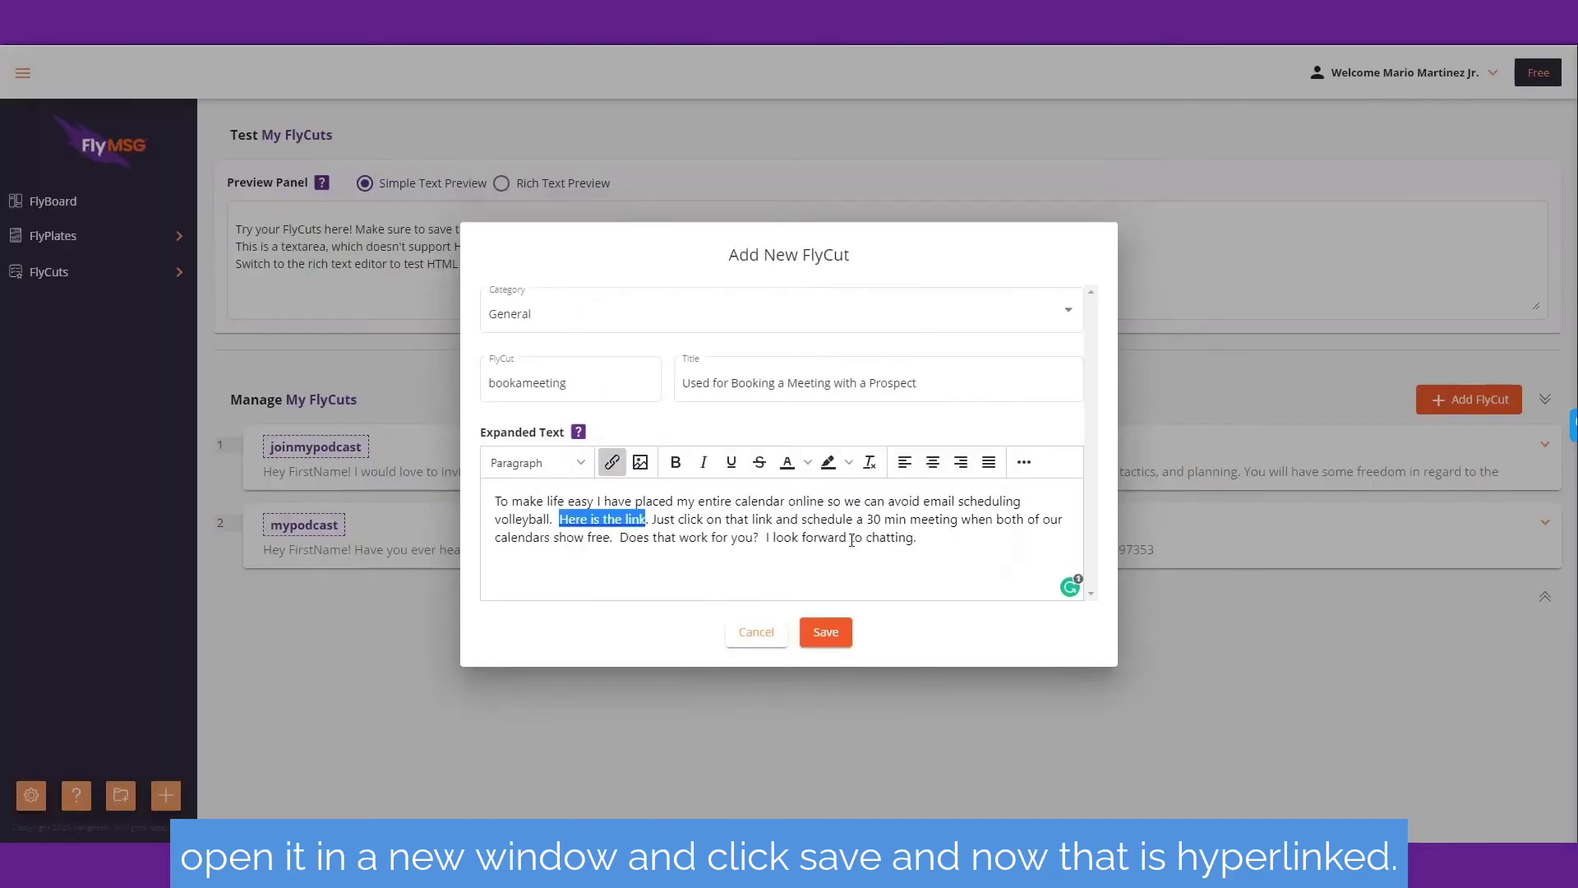
click(696, 543)
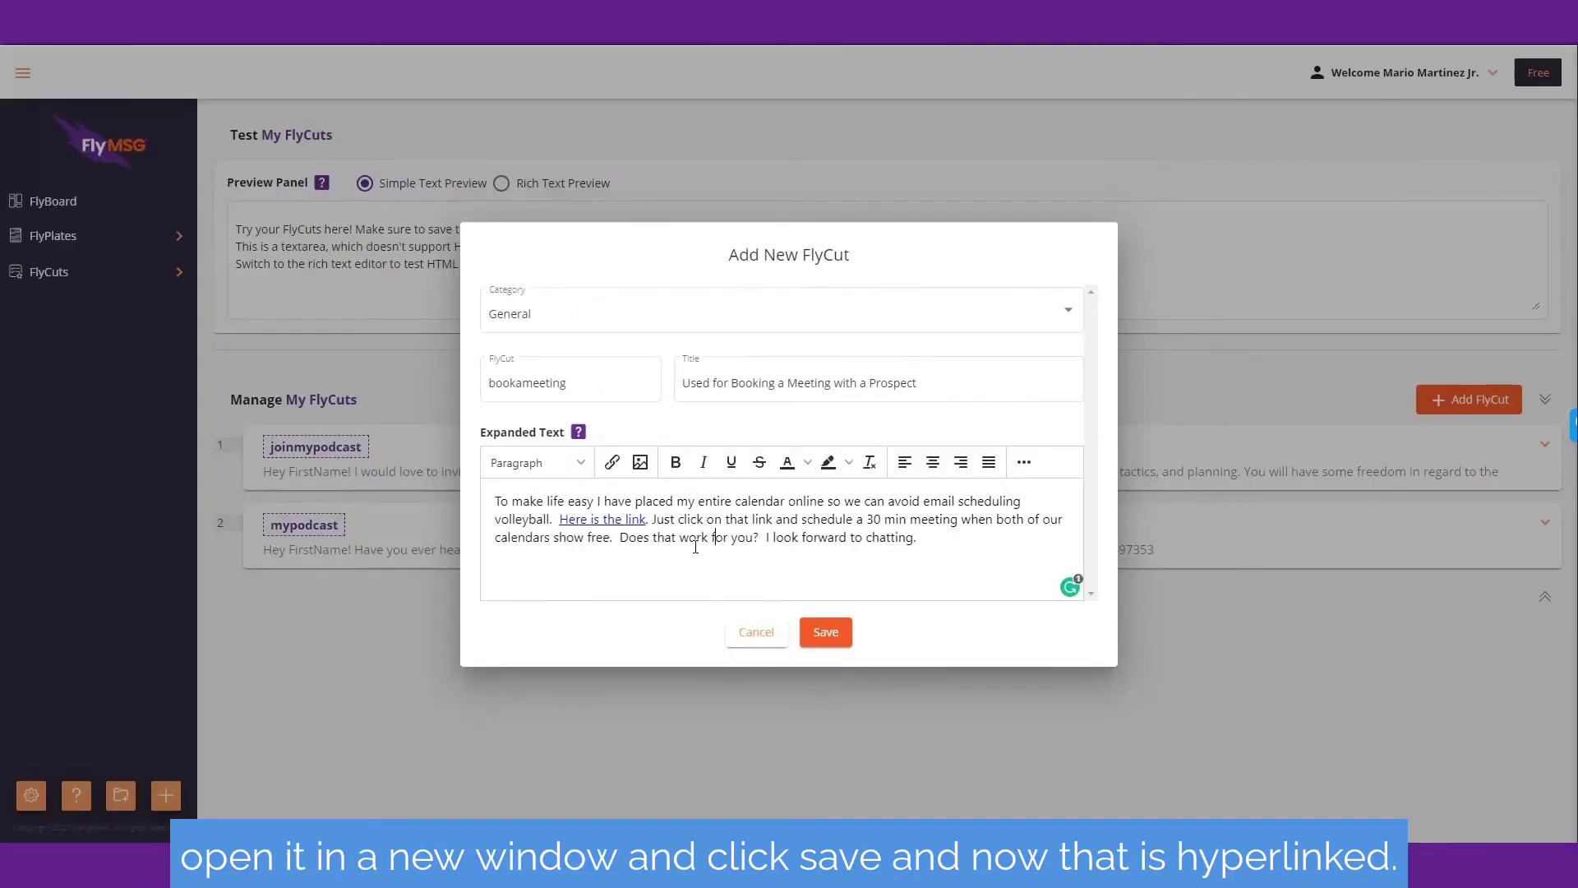
right_click(612, 521)
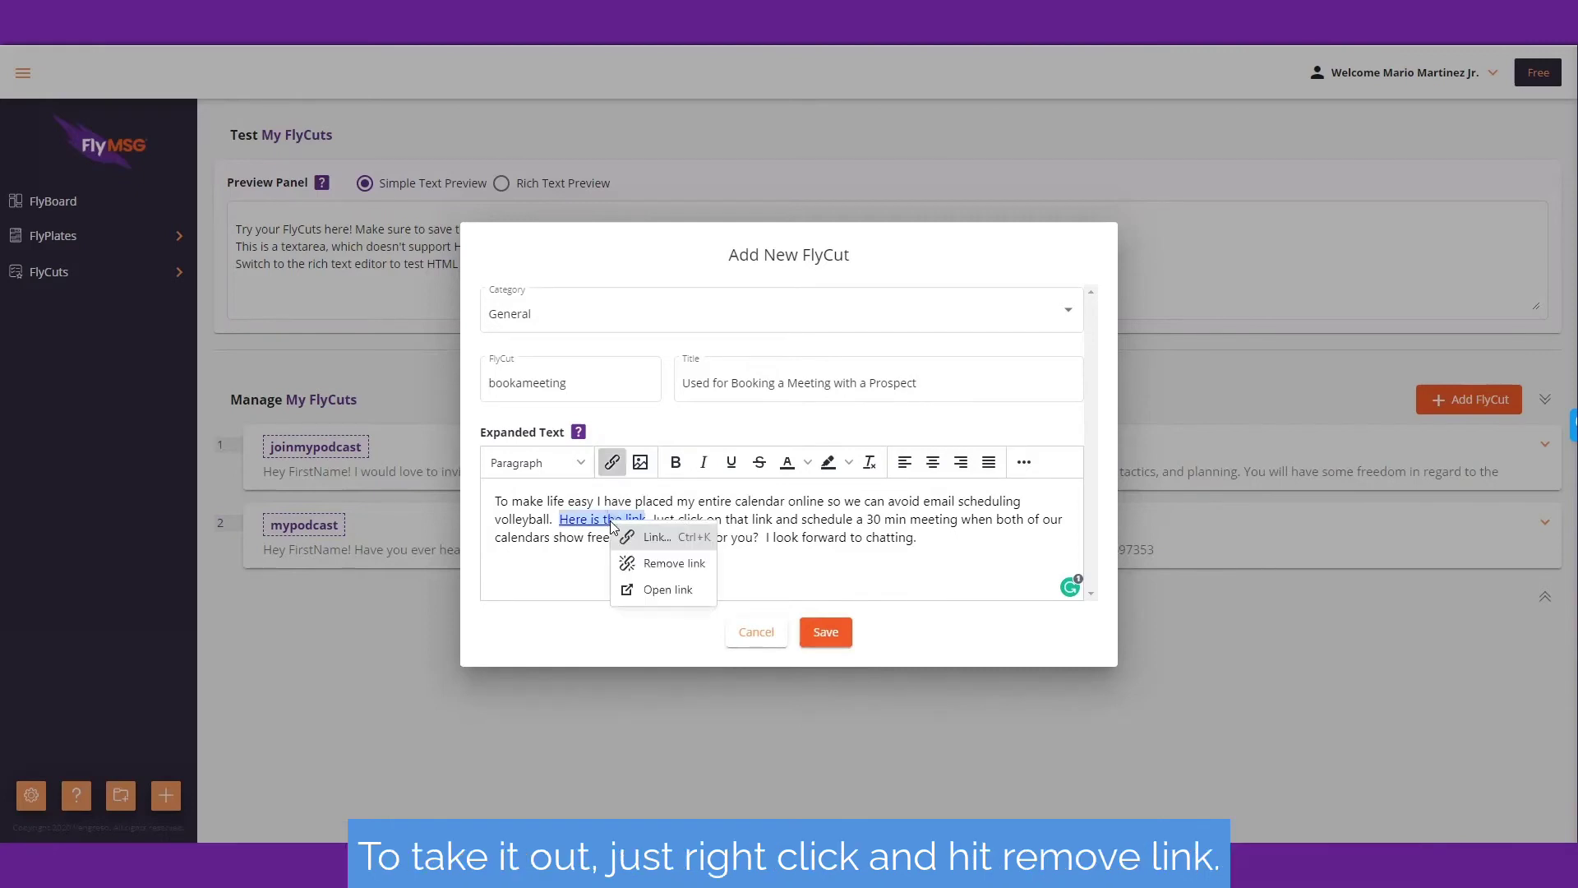
click(669, 565)
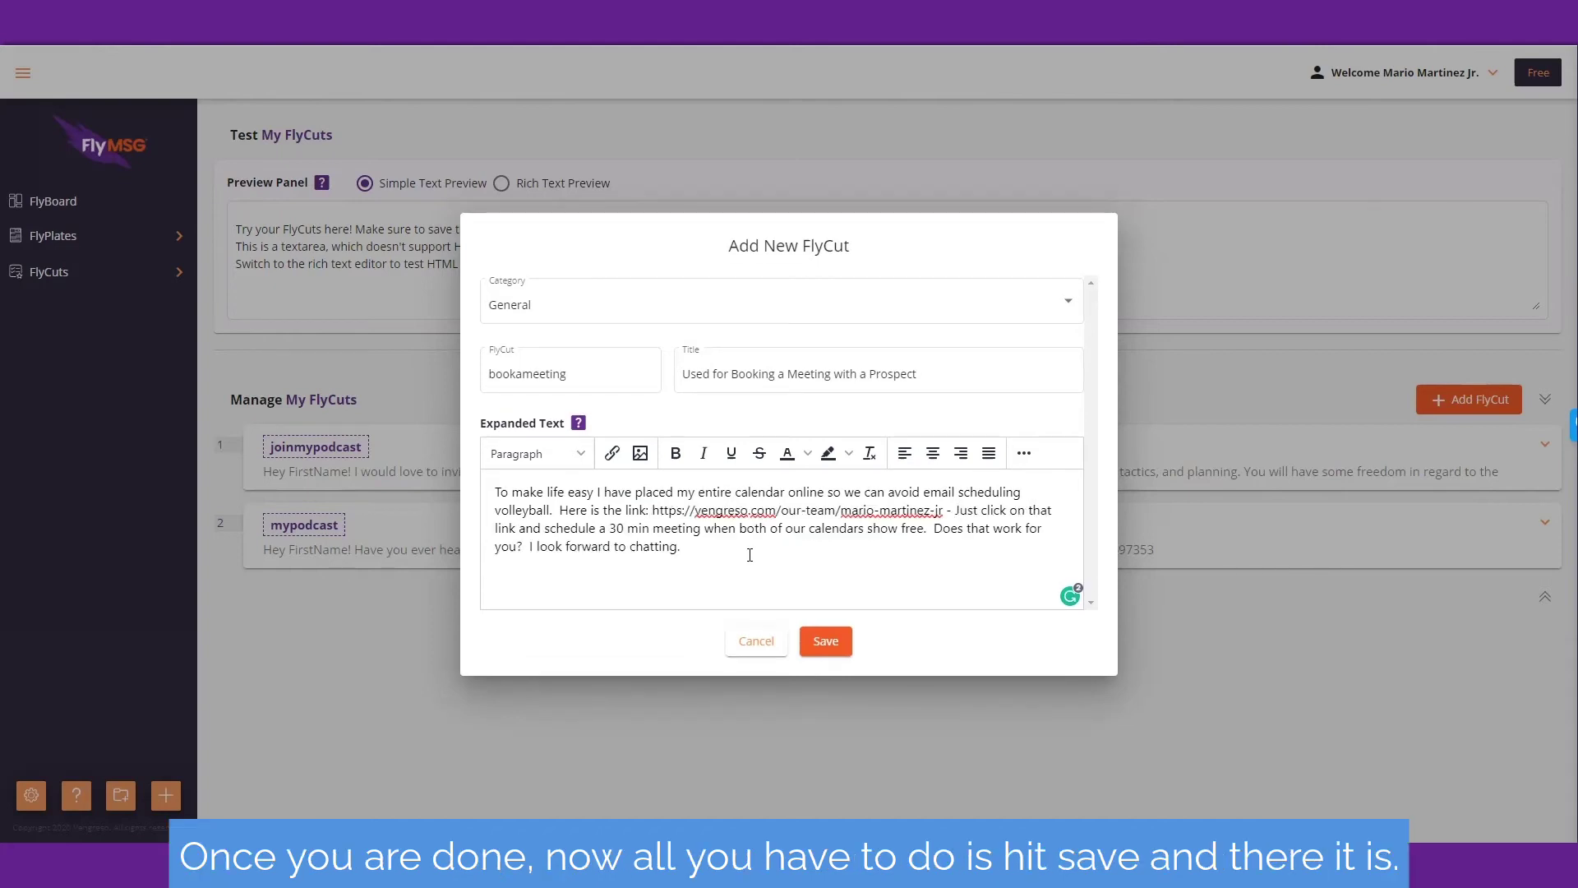
Save the bookameeting FlyCut, append 'Like I'm' to its message, and collapse the entry.
click(826, 641)
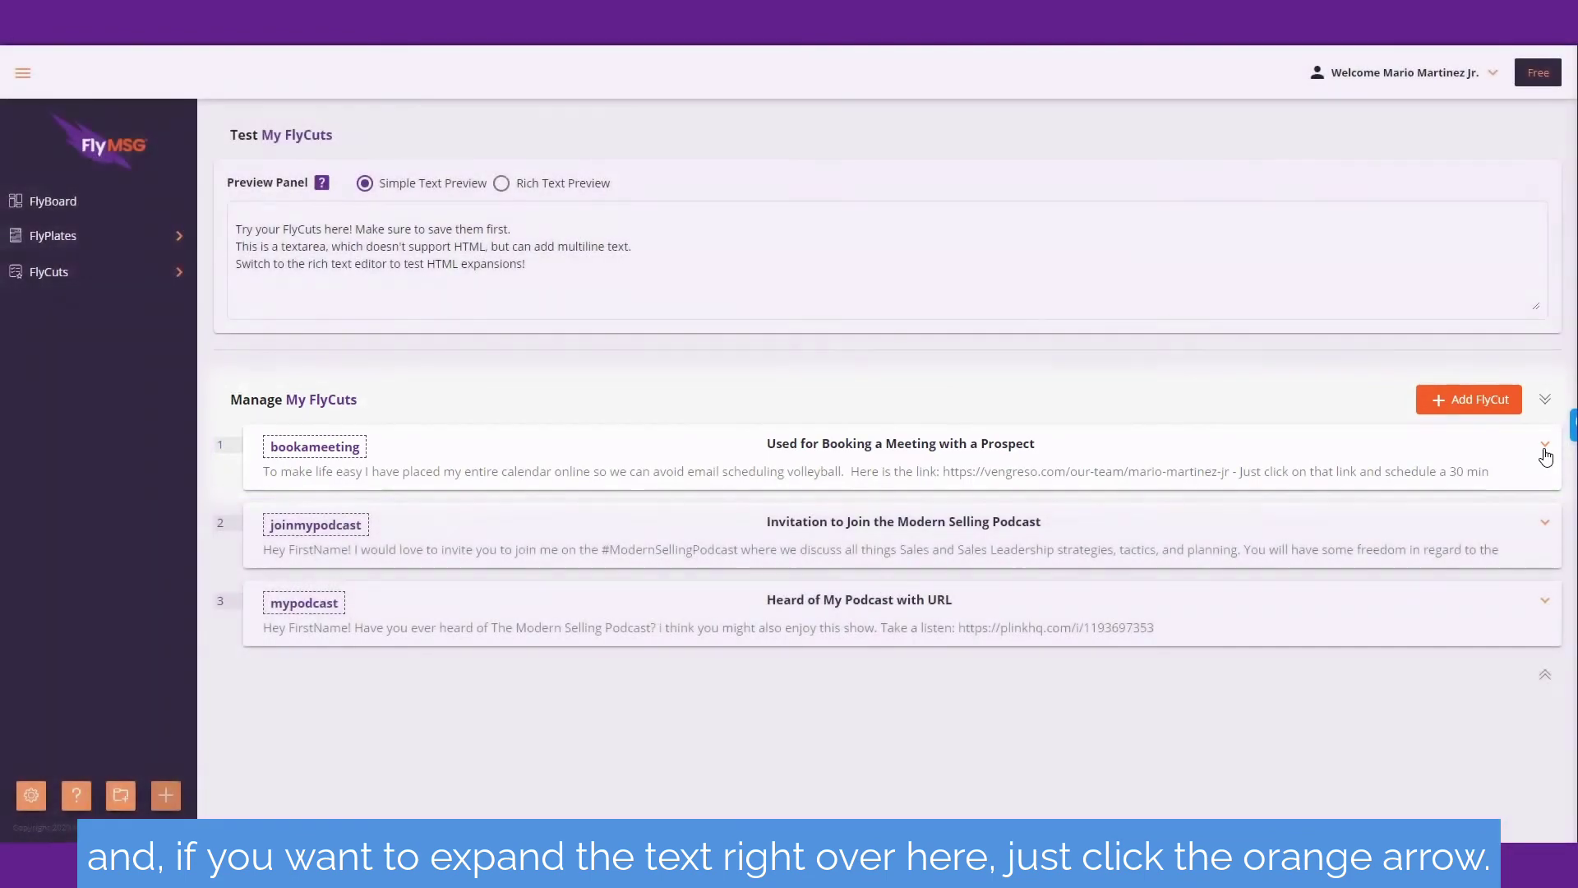
click(1545, 449)
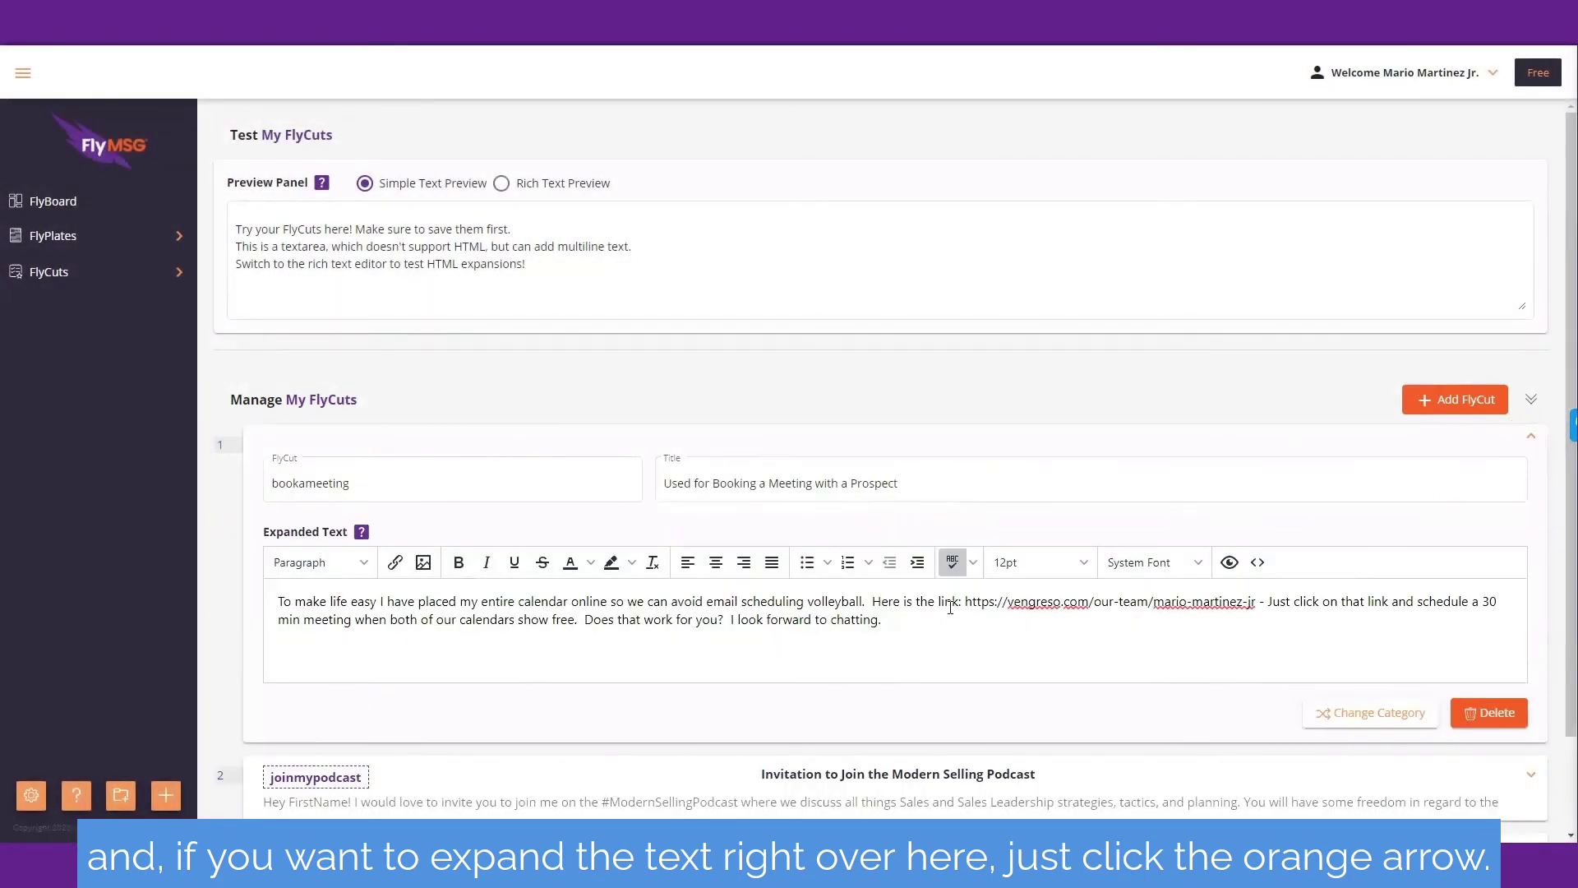
click(911, 626)
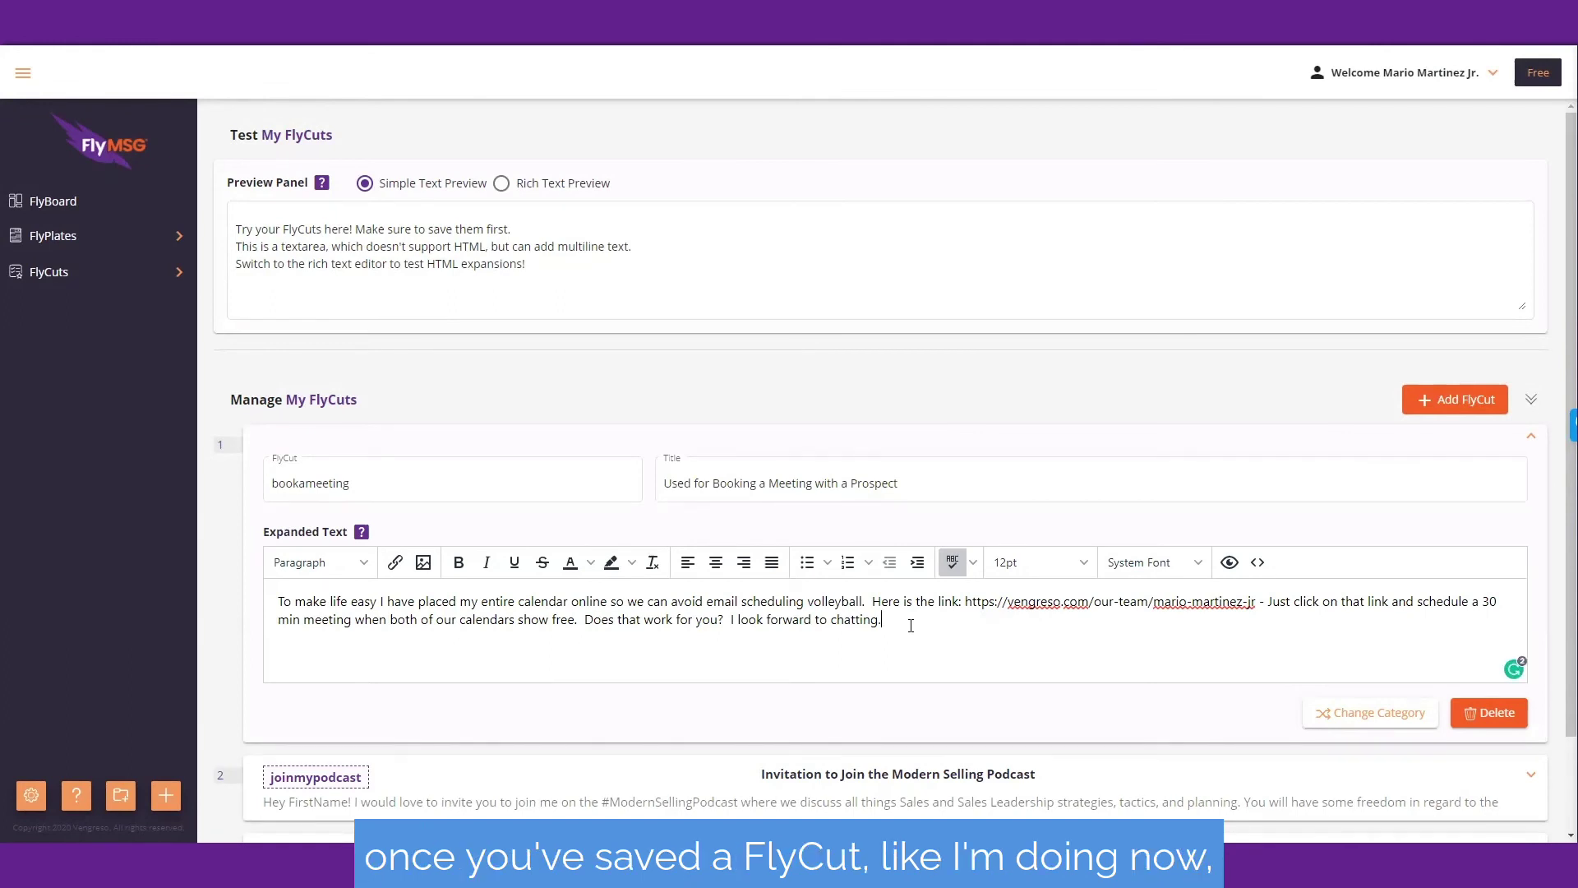
text(Like I'm)
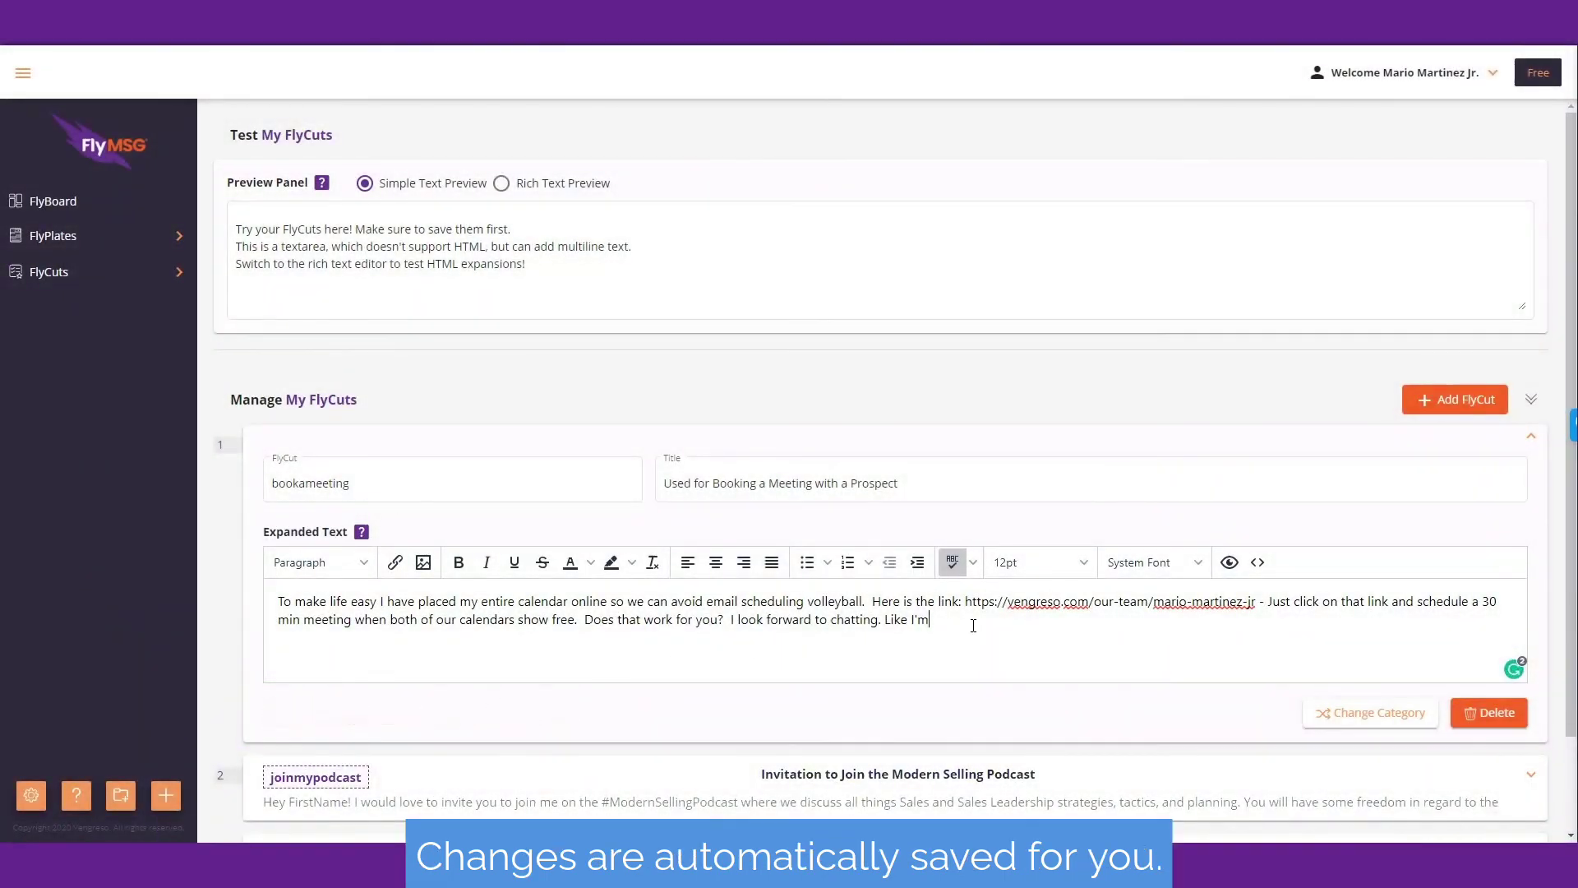
click(556, 407)
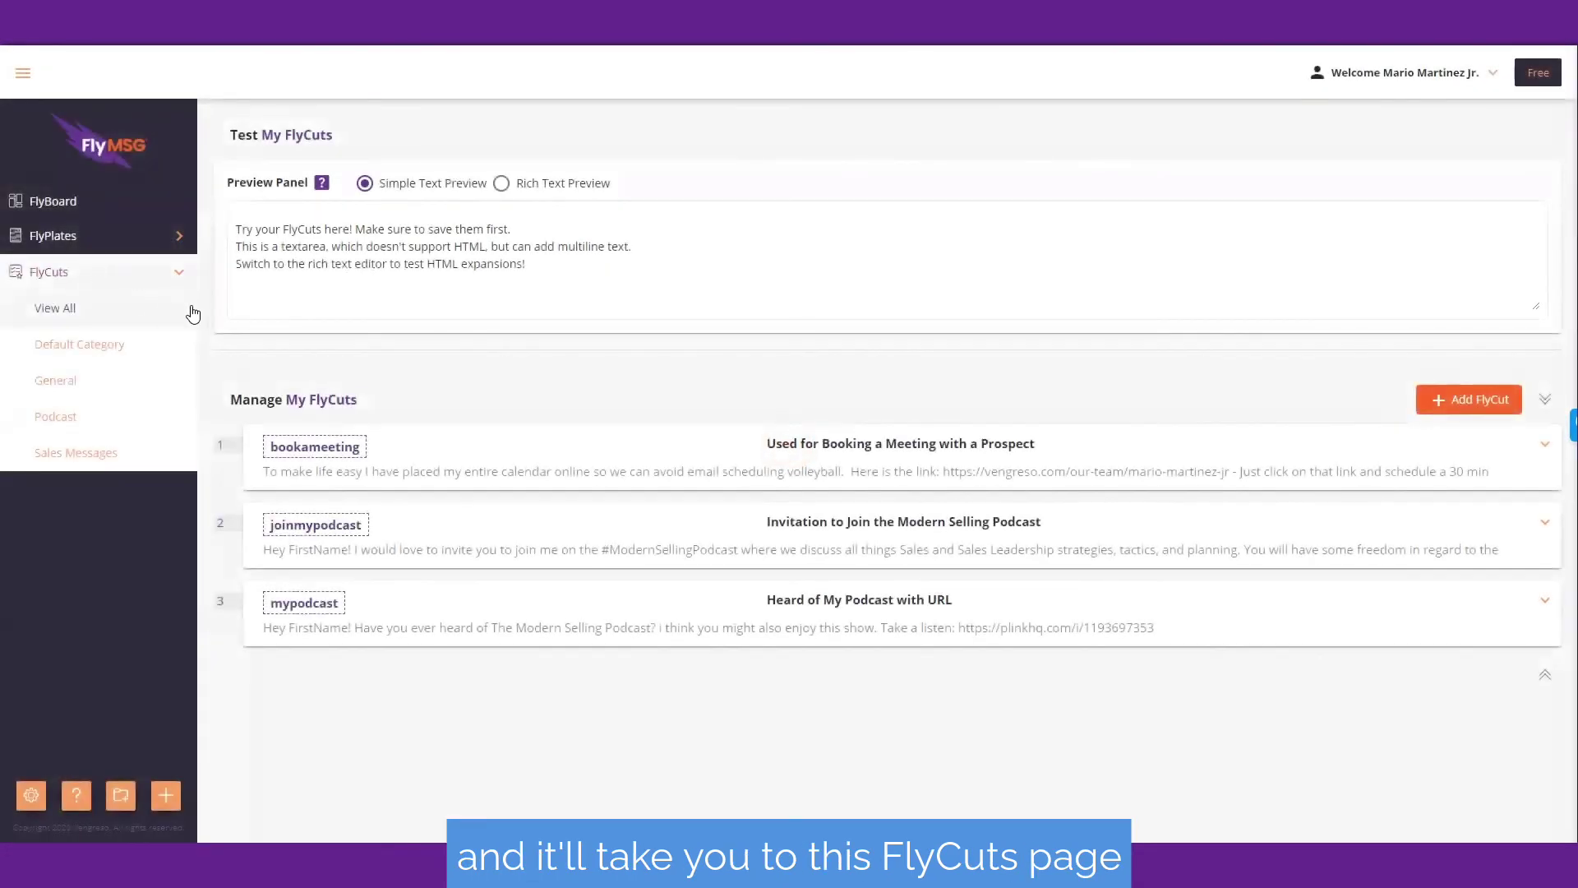
Filter the FlyCuts list to the Podcast category, showing joinmypodcast and mypodcast.
click(66, 417)
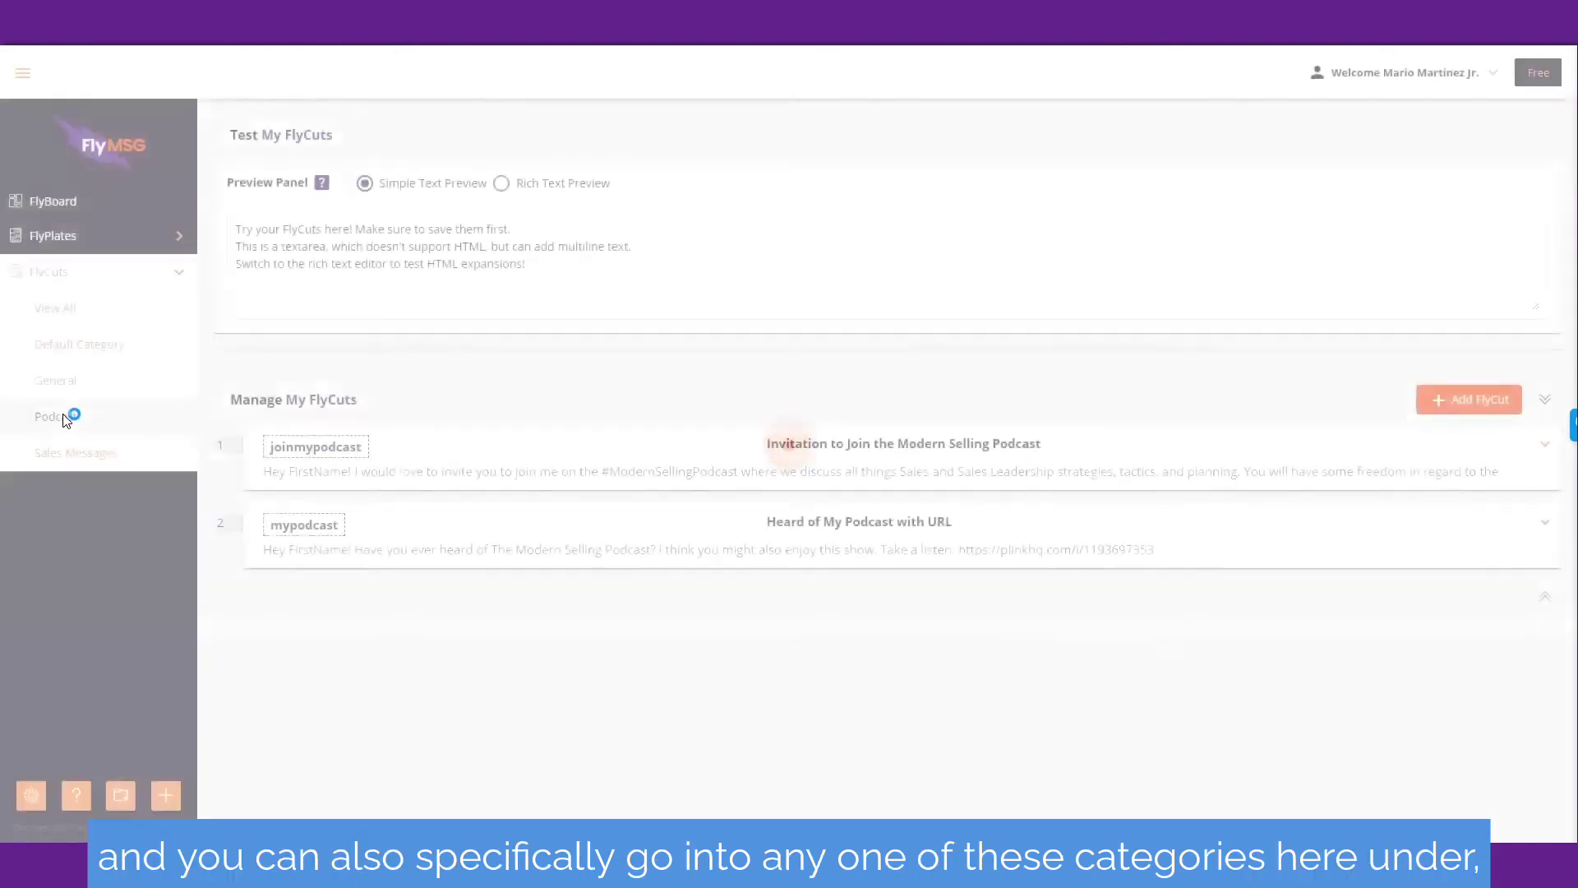